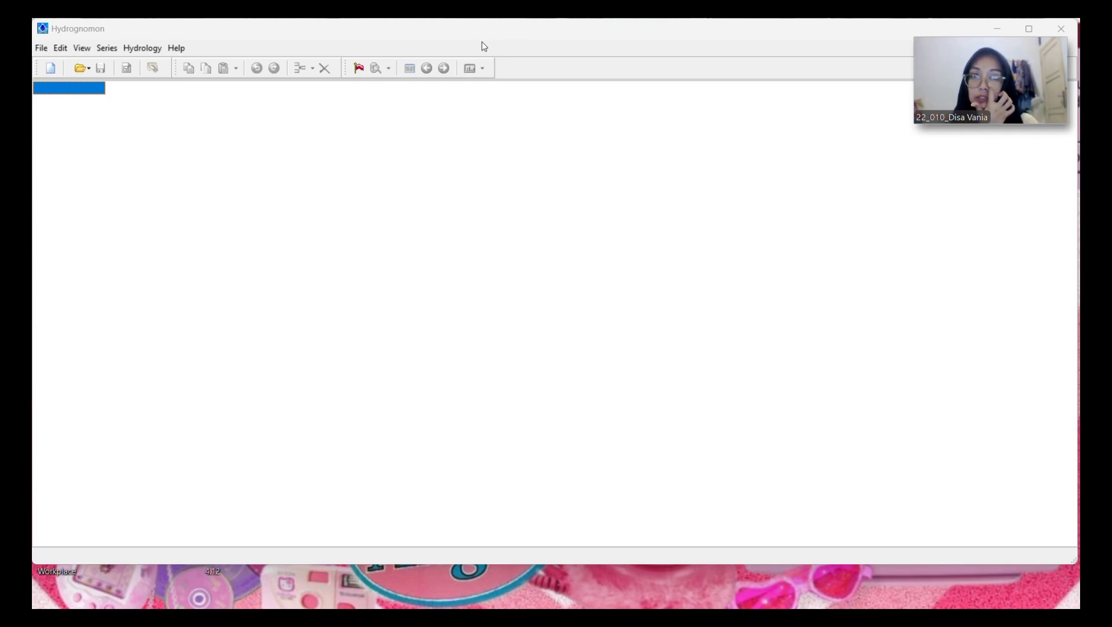
Step: Start a new time series and give it the title SIDILANITANO
left_click(50, 68)
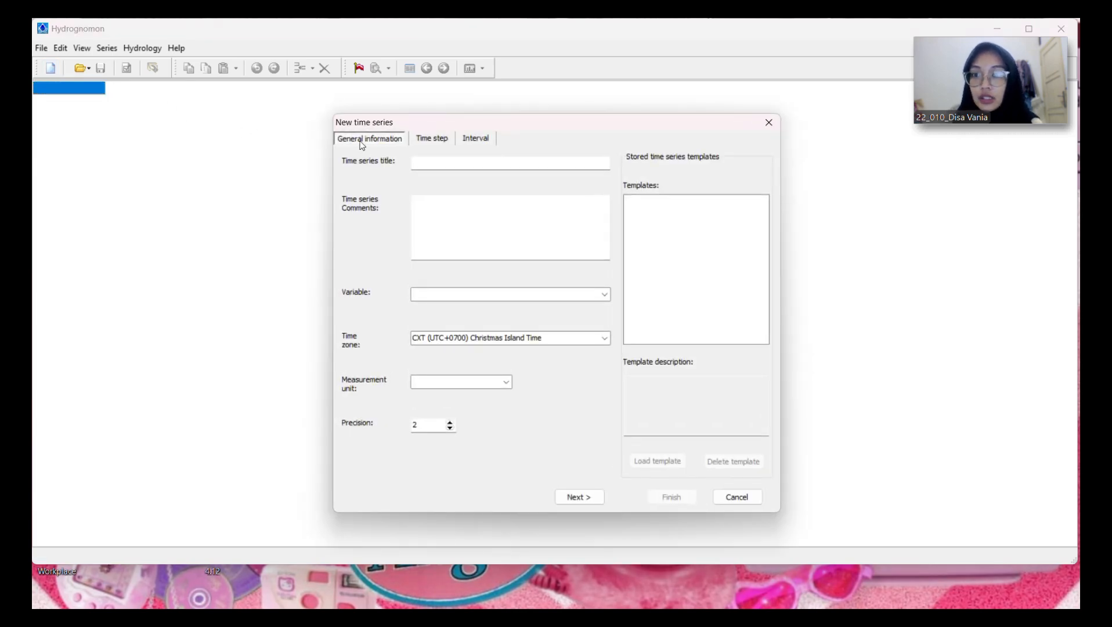
left_click(441, 162)
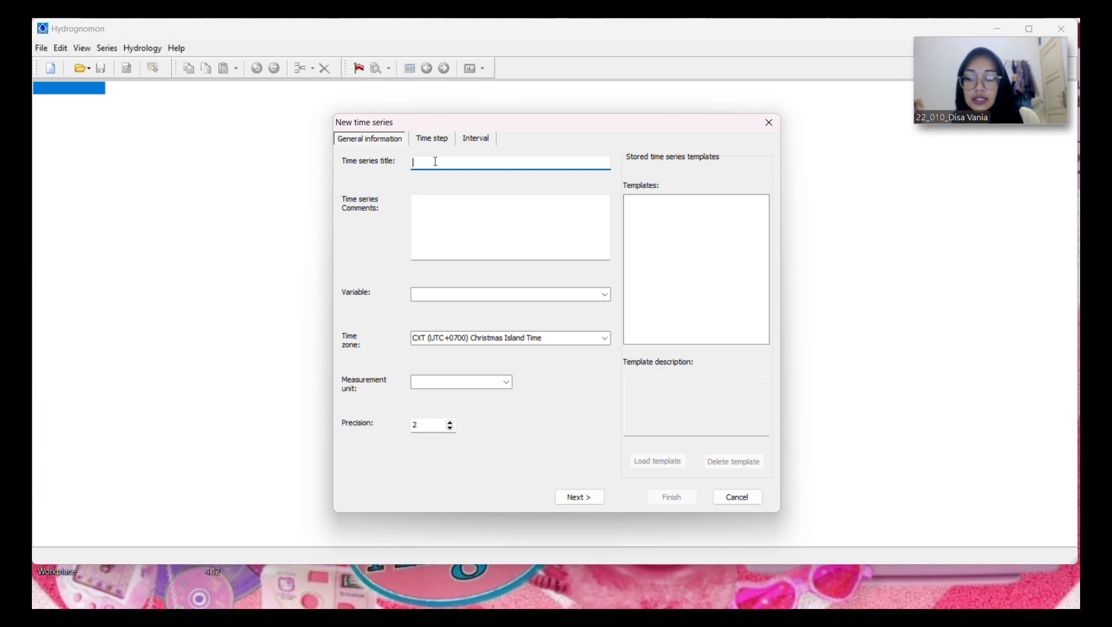
type("S")
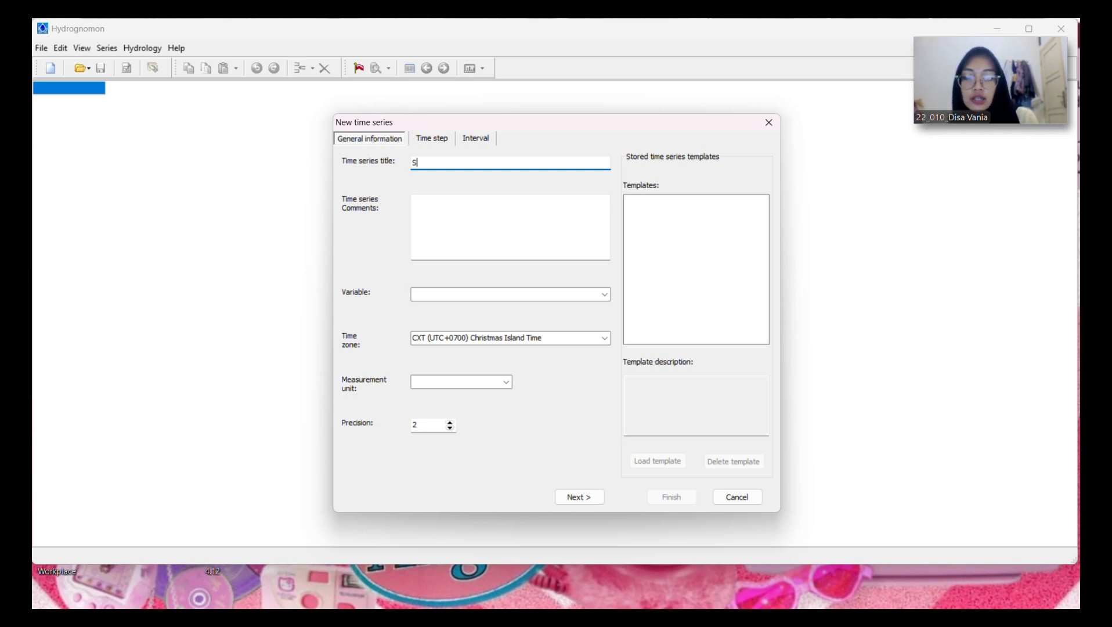
type("IDILAN")
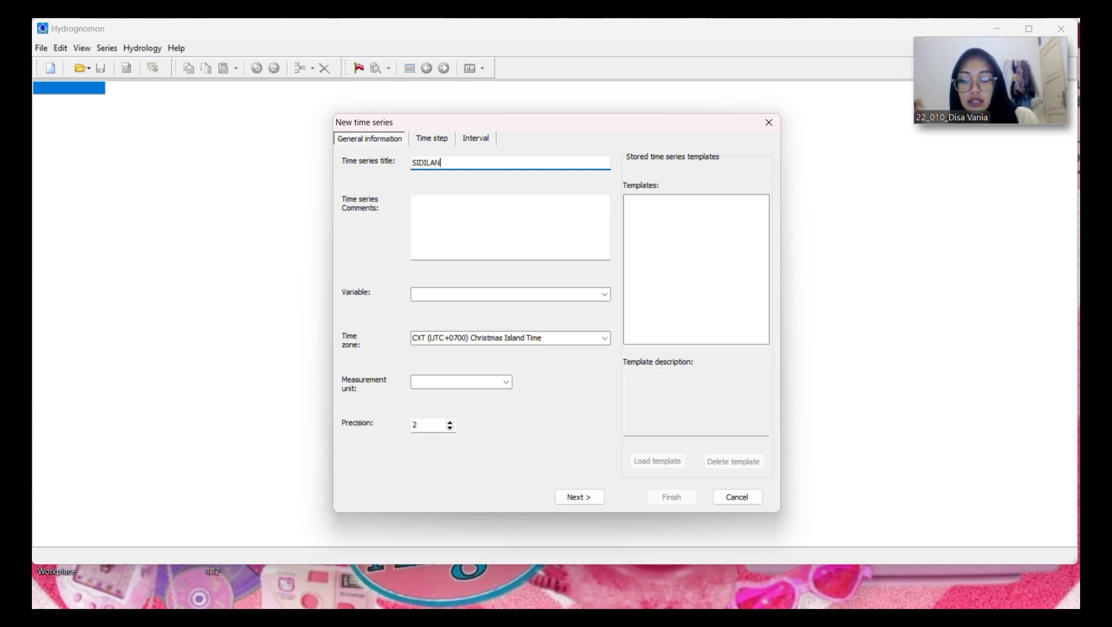
type("ITANO")
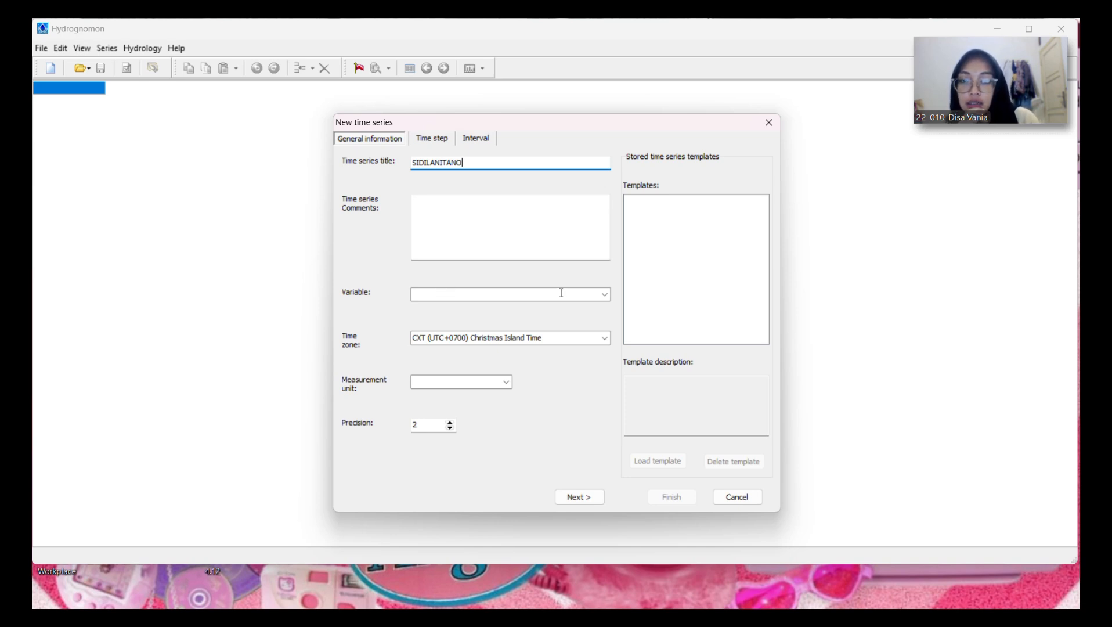
Step: Set the new series' variable to Precipitation and its measurement unit to mm, and proceed to the time step settings
left_click(604, 294)
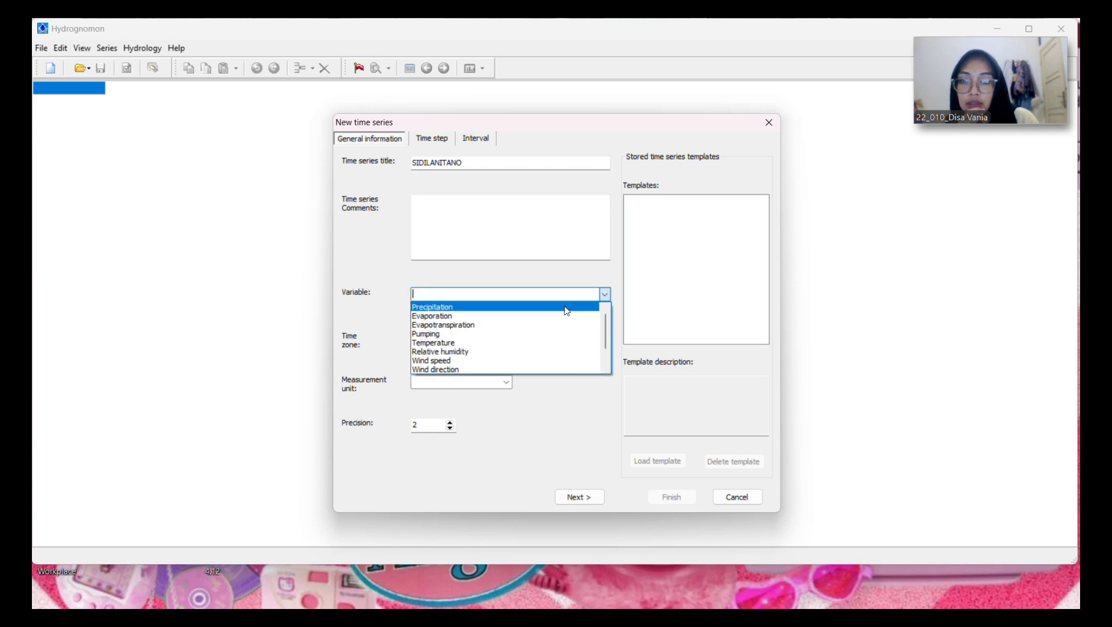
left_click(566, 308)
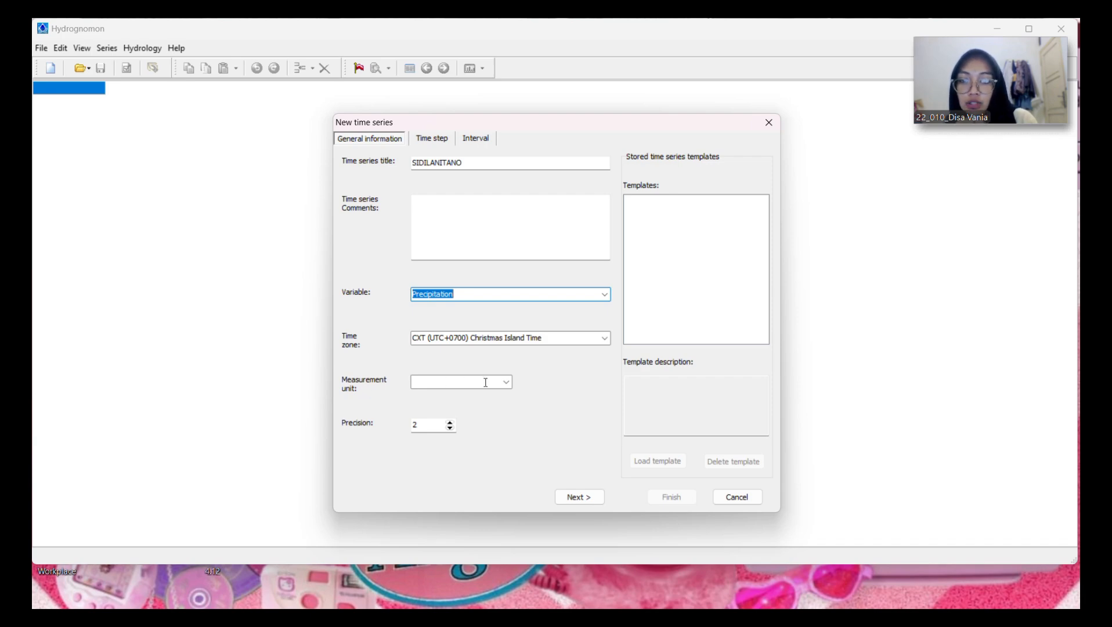
left_click(506, 381)
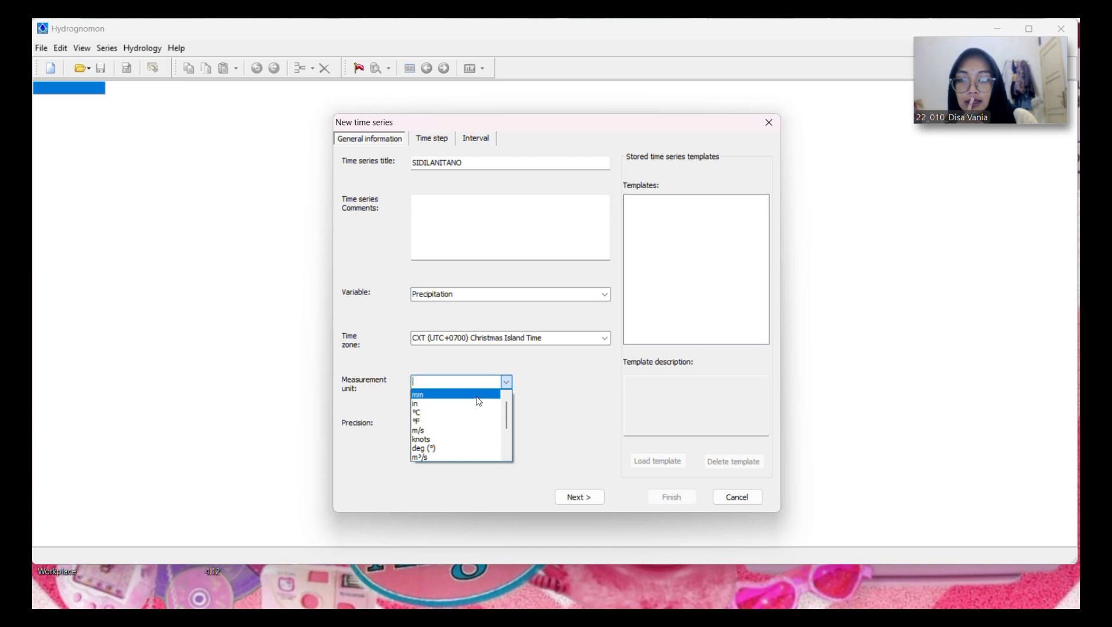
left_click(477, 395)
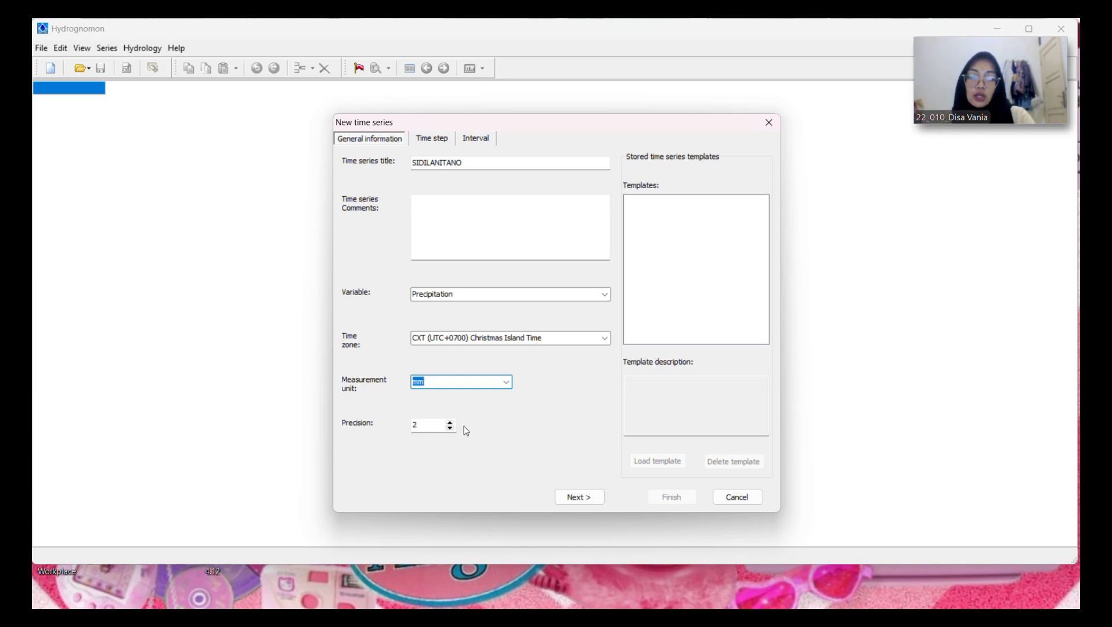
left_click(576, 498)
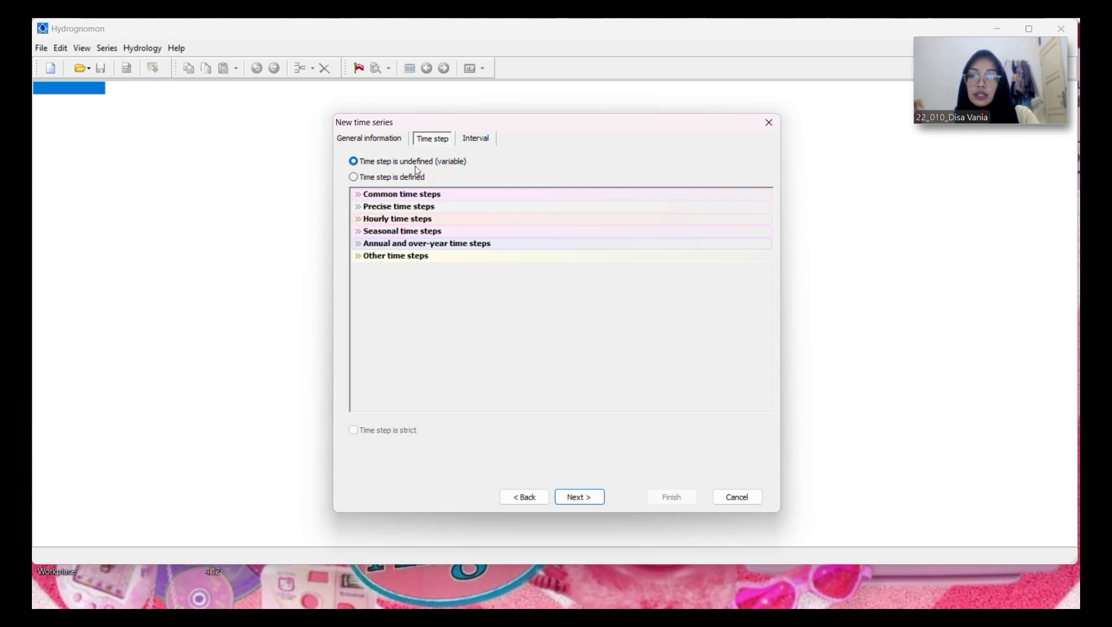
Step: Define a common annual time step for the series, accept the default interval settings and finish creating it
left_click(354, 177)
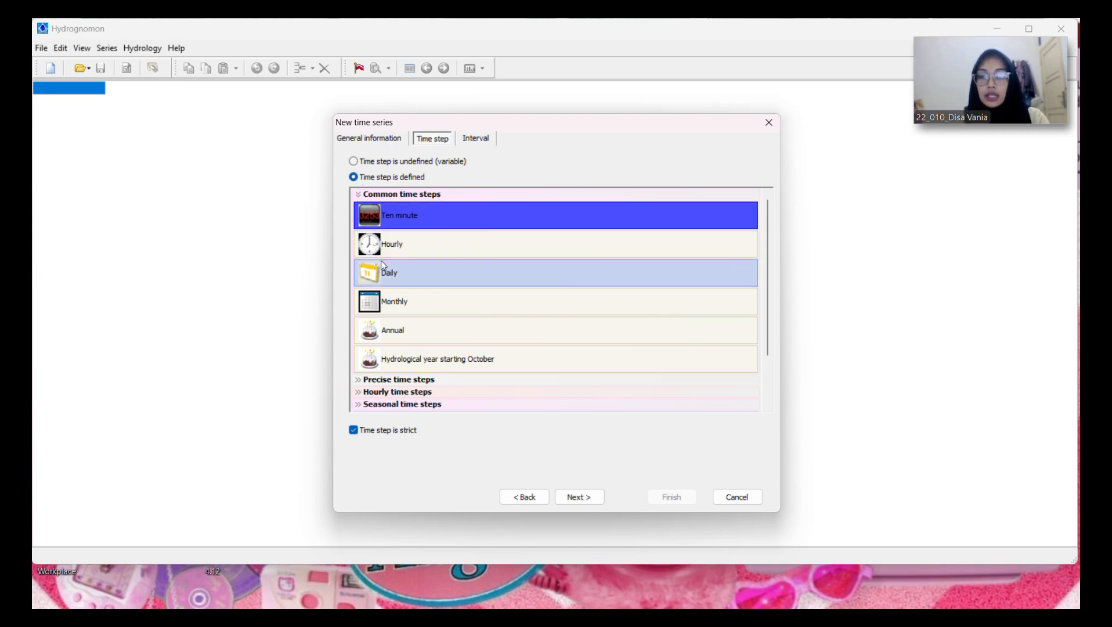
left_click(400, 331)
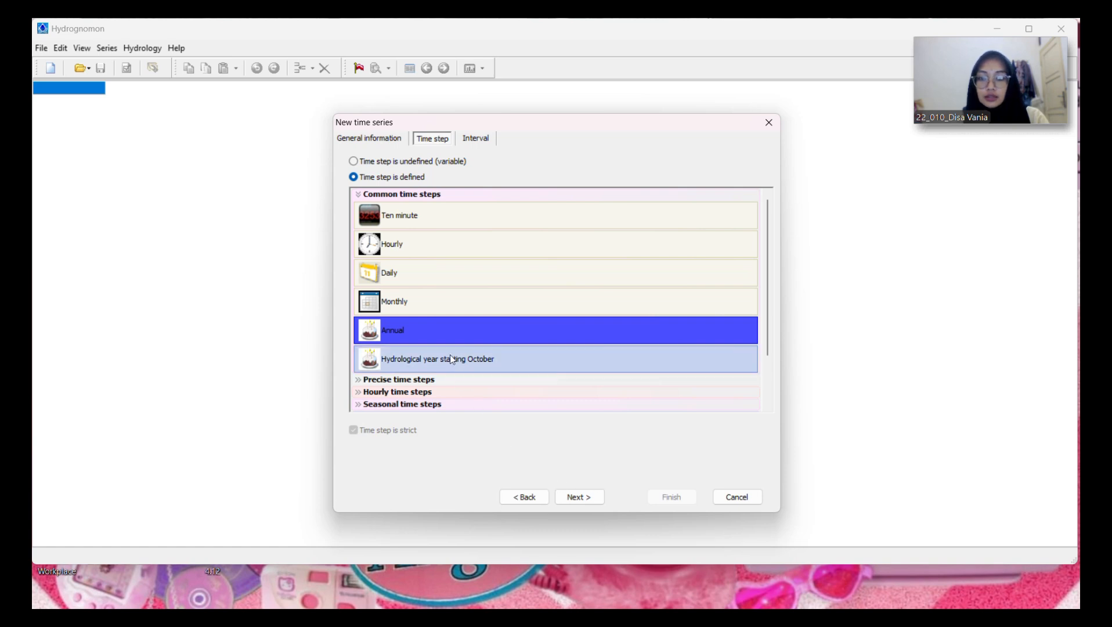
left_click(566, 498)
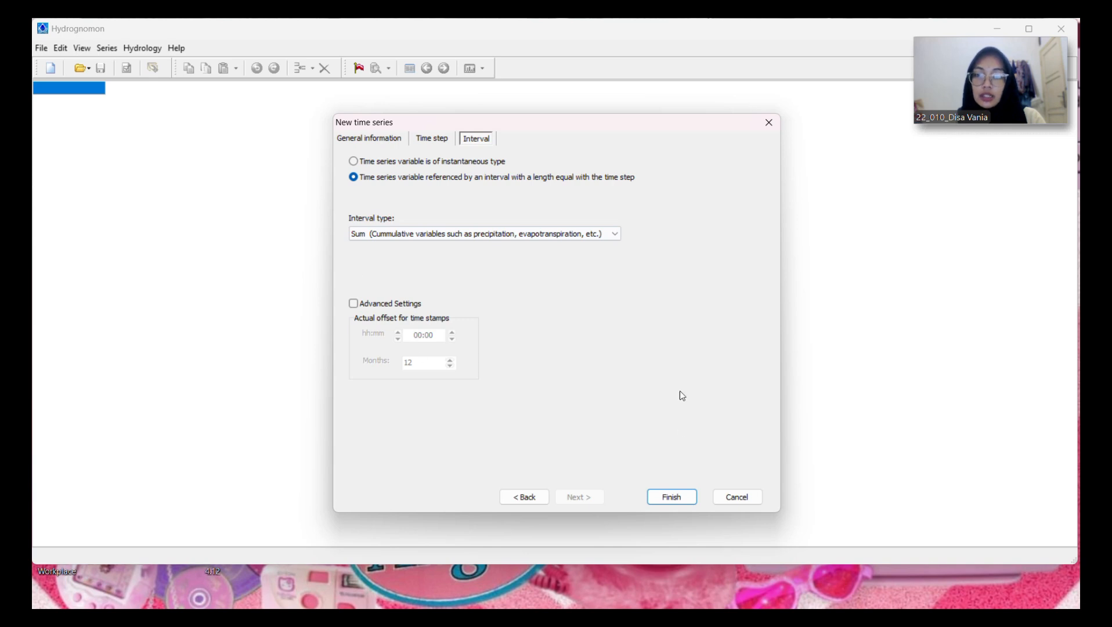
left_click(656, 500)
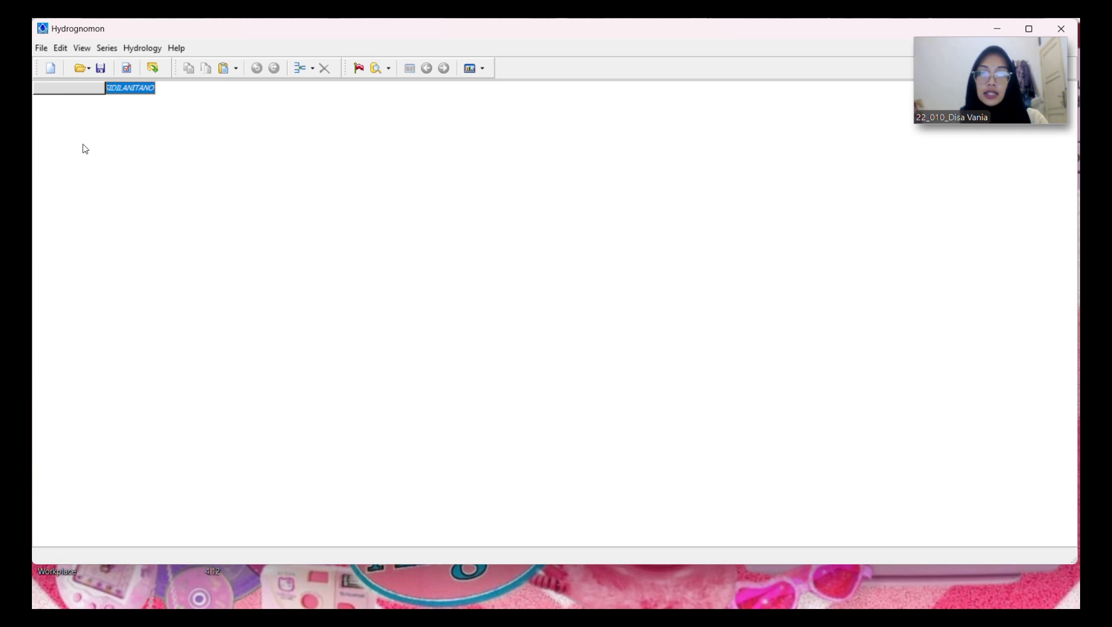
Step: Insert a first record dated 2005 into the SIDILANITANO series
left_click(296, 68)
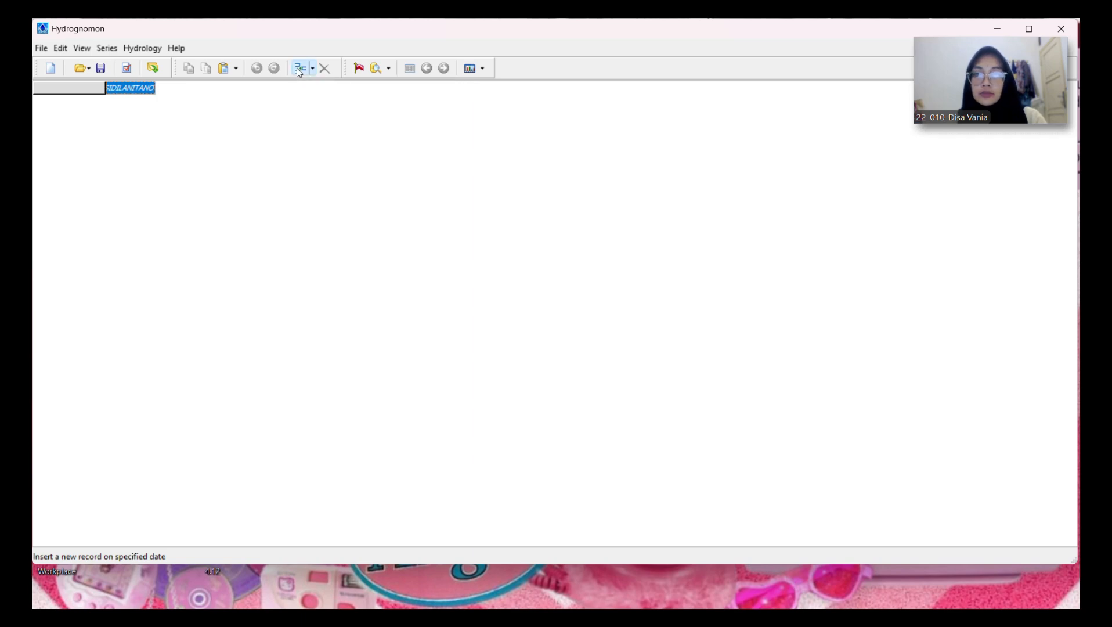
left_click_drag(510, 315, 463, 316)
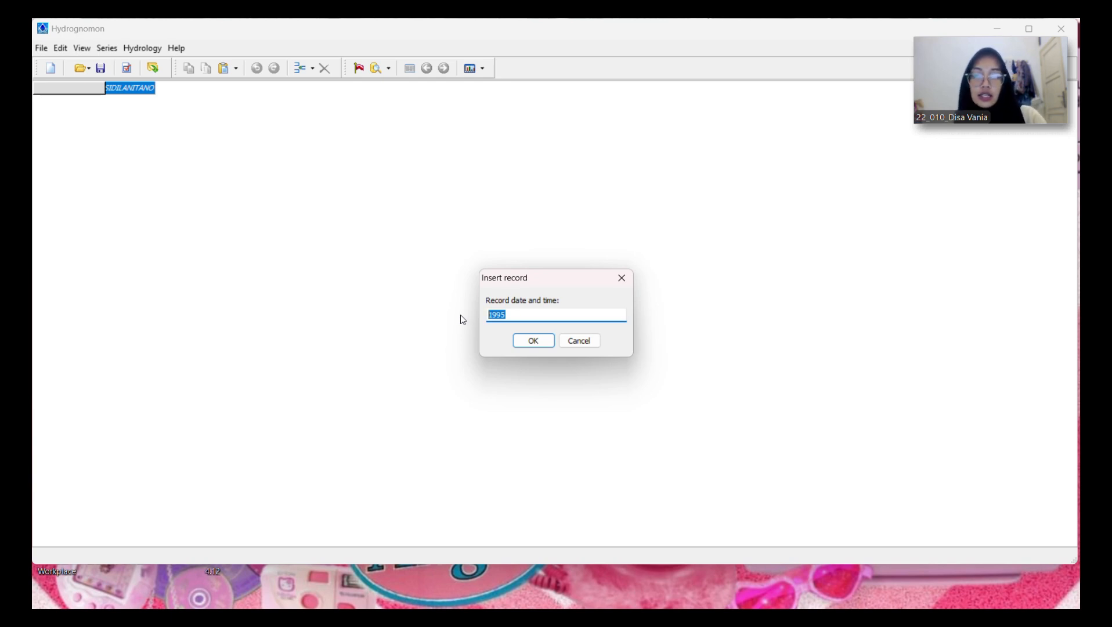
type("2005")
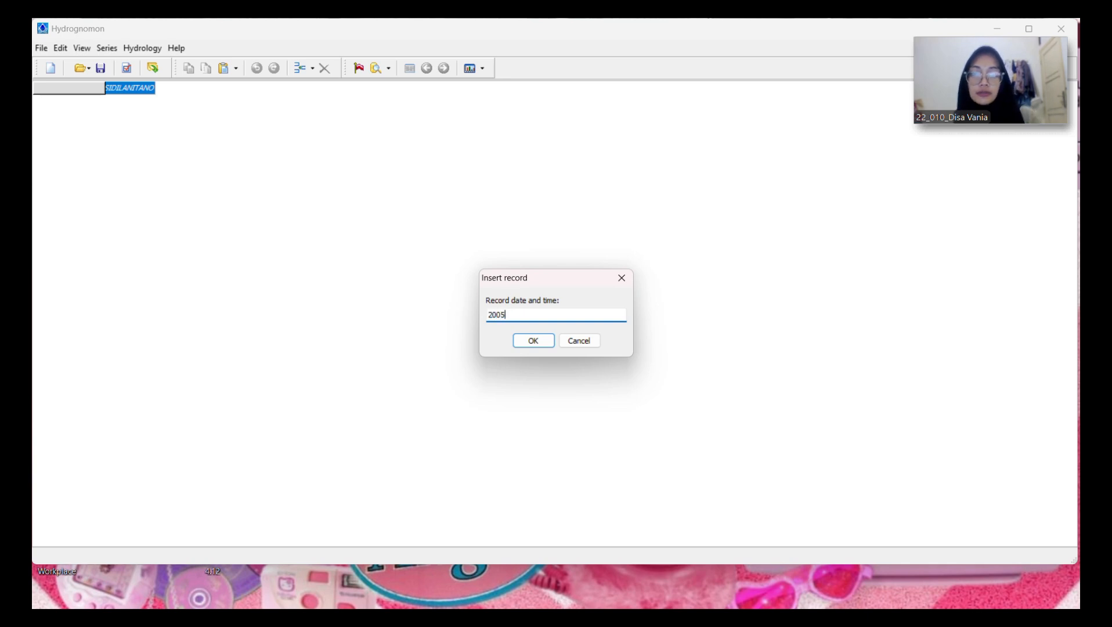
left_click(533, 342)
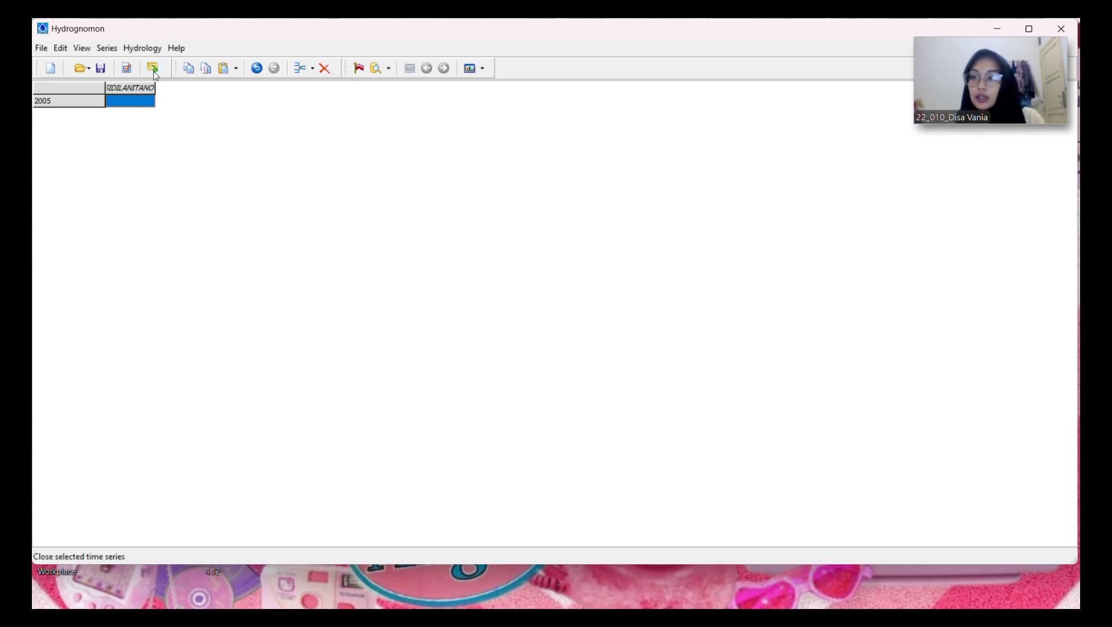
Step: Add 14 more annual records after the 2005 record using Insert multi records
left_click(62, 50)
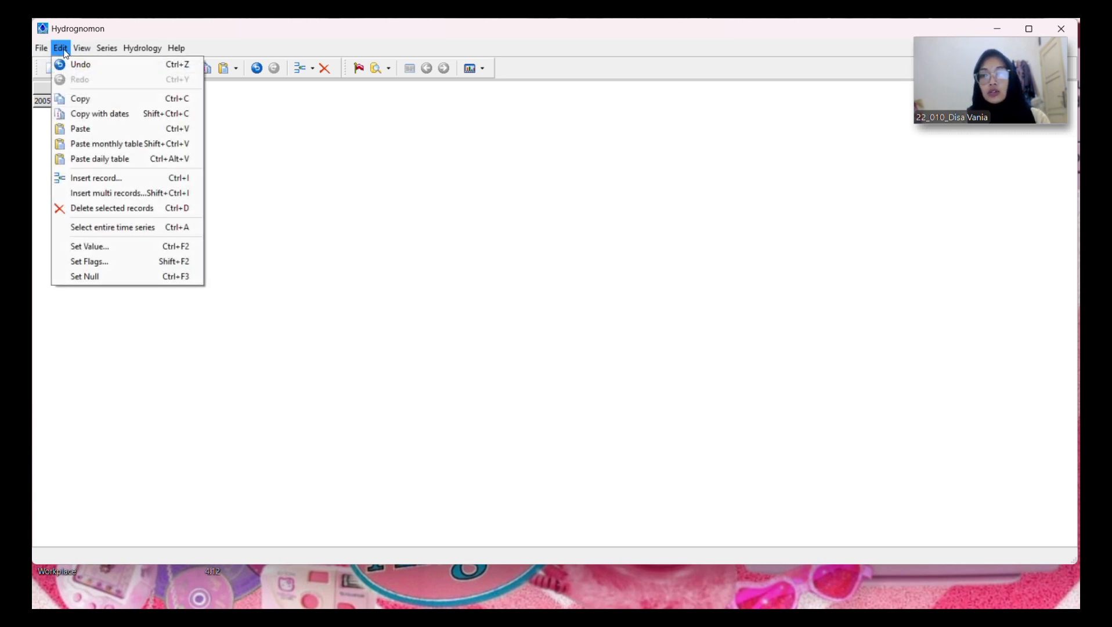
left_click(74, 192)
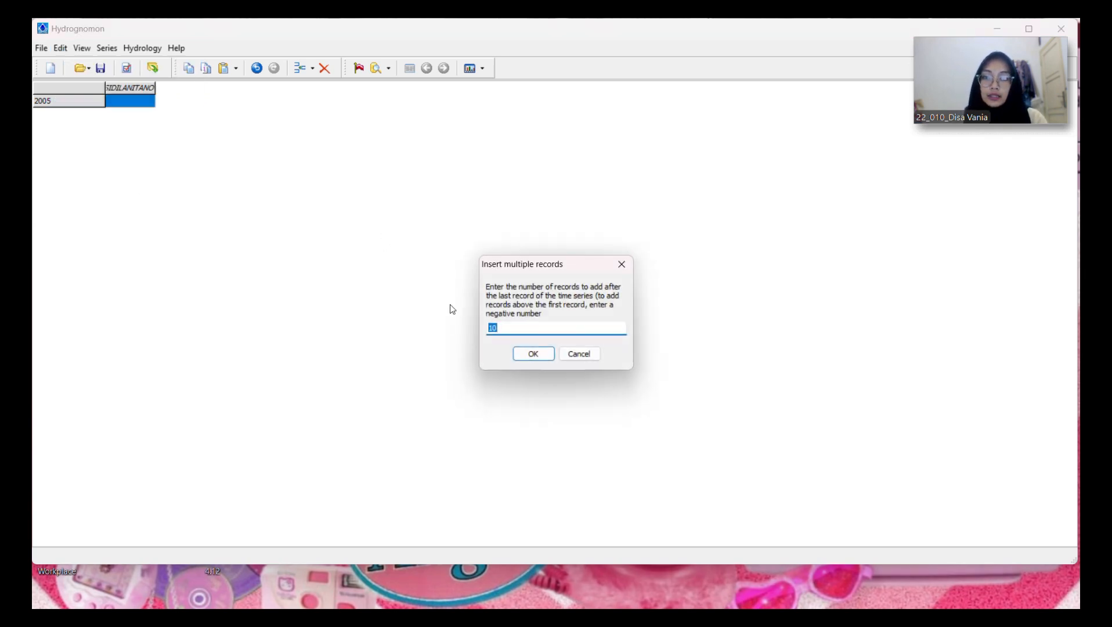
left_click(532, 327)
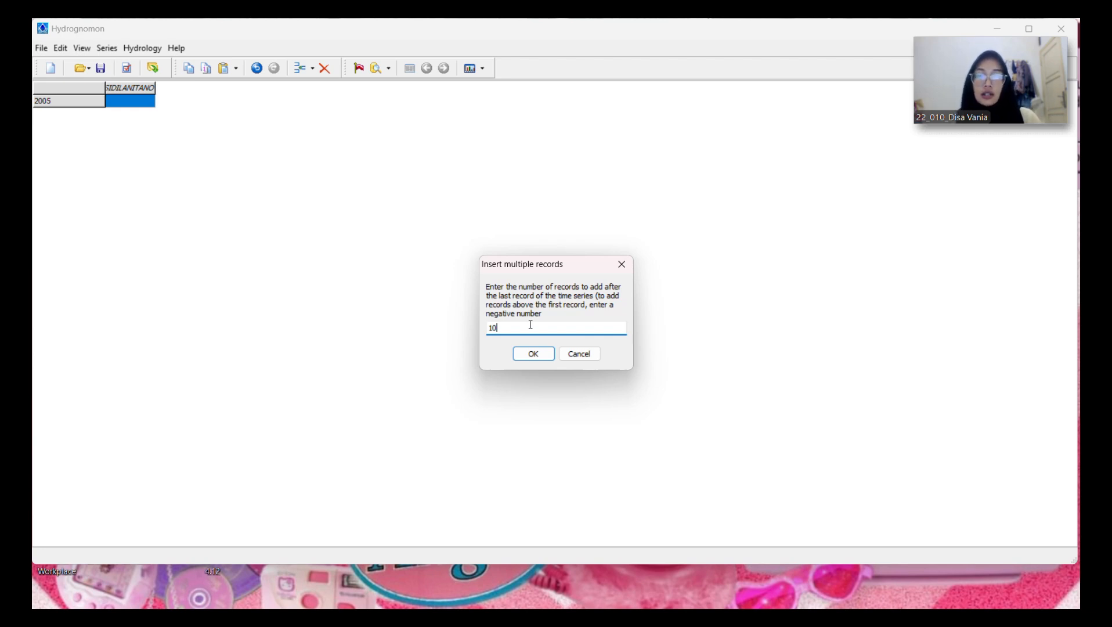
key("BackSpace")
type("4")
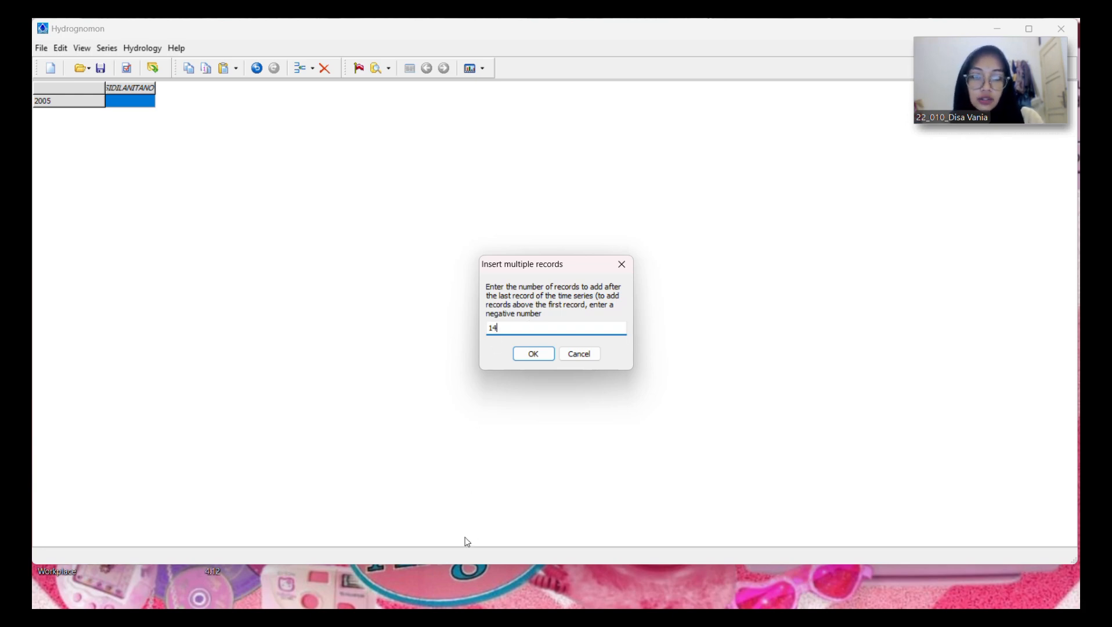
left_click(533, 354)
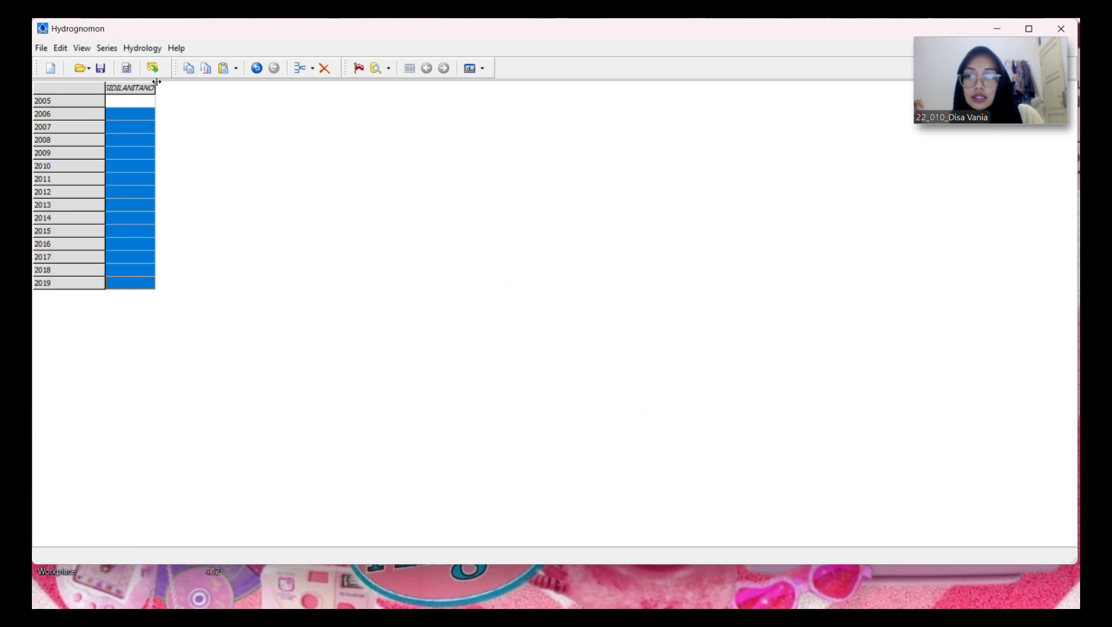
Step: Widen the SIDILANITANO column so its title fits, and select the empty 2005 value cell
left_click_drag(155, 86, 199, 86)
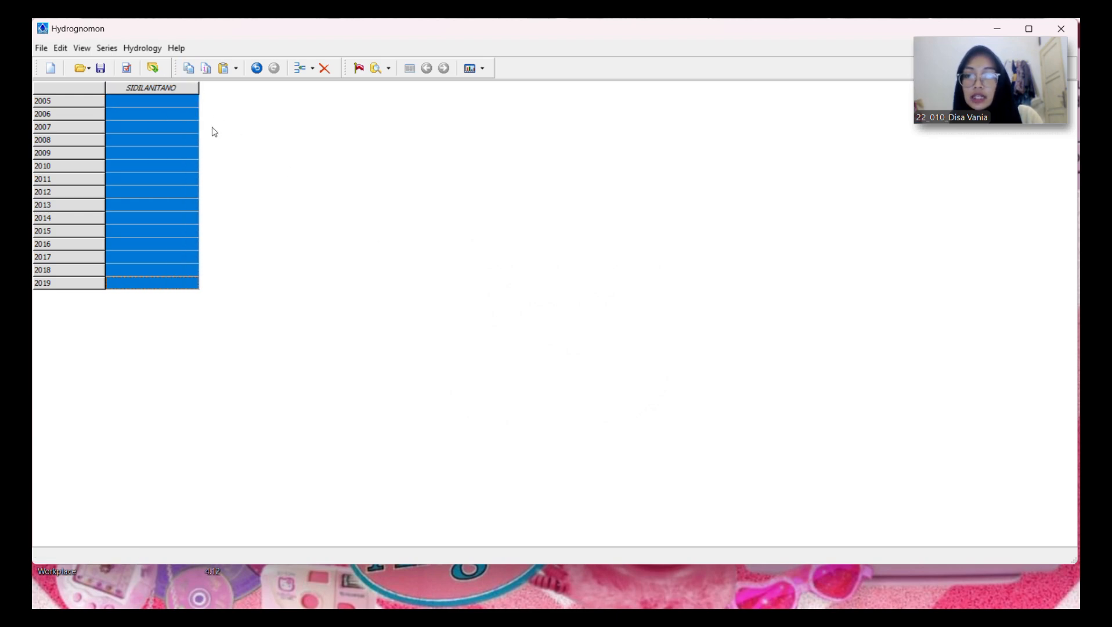
left_click(190, 120)
left_click(180, 105)
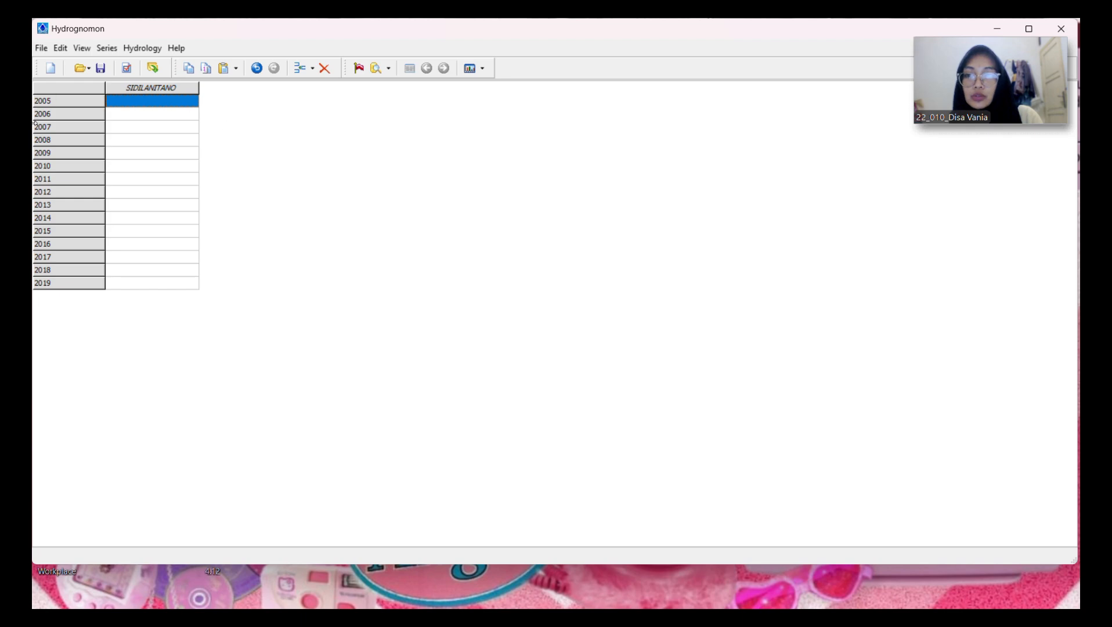
left_click(188, 162)
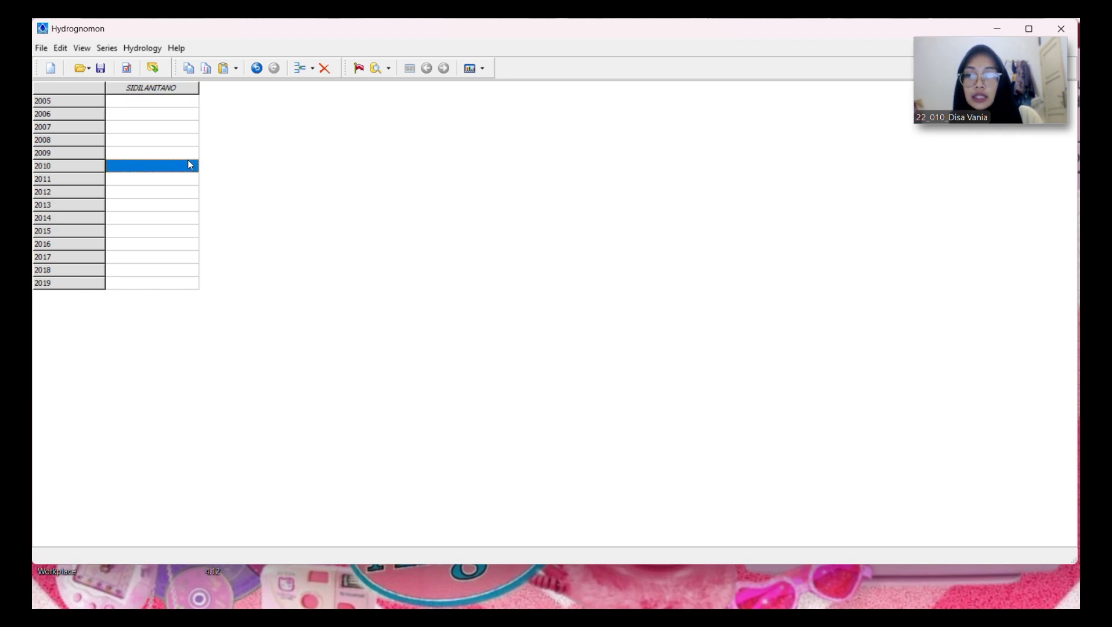
left_click(153, 103)
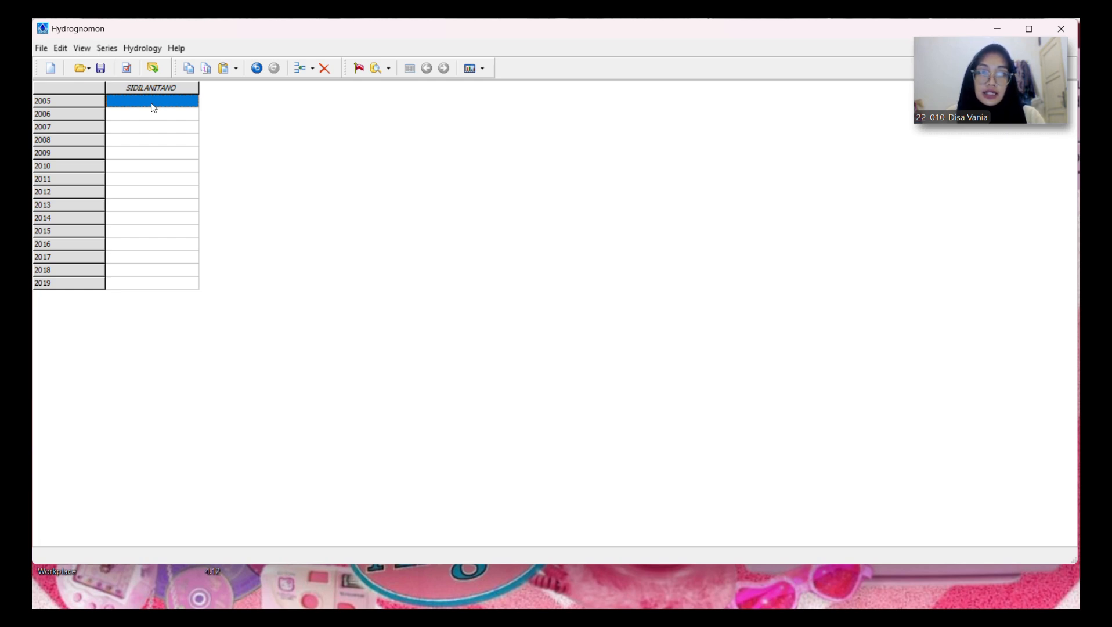
Step: Copy the 2005–2019 regional rainfall values (J6:J20) from the Excel workbook "rekap hujan 15 tahunan" and paste them into Hydrognomon's SIDILANITANO series from 2005
mouse_move(451, 606)
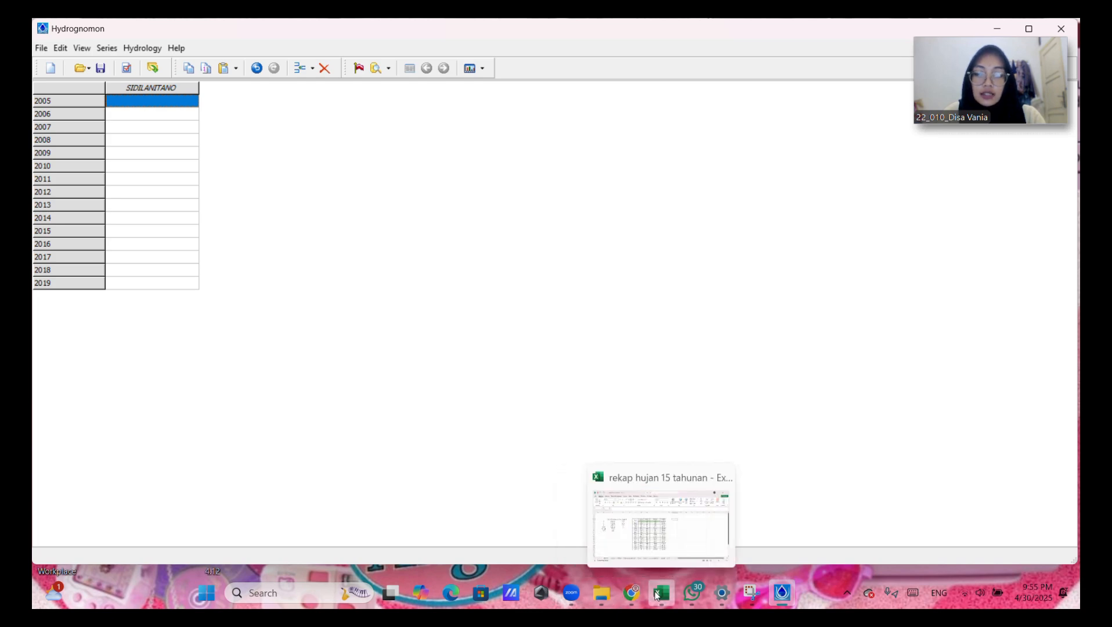
left_click(655, 591)
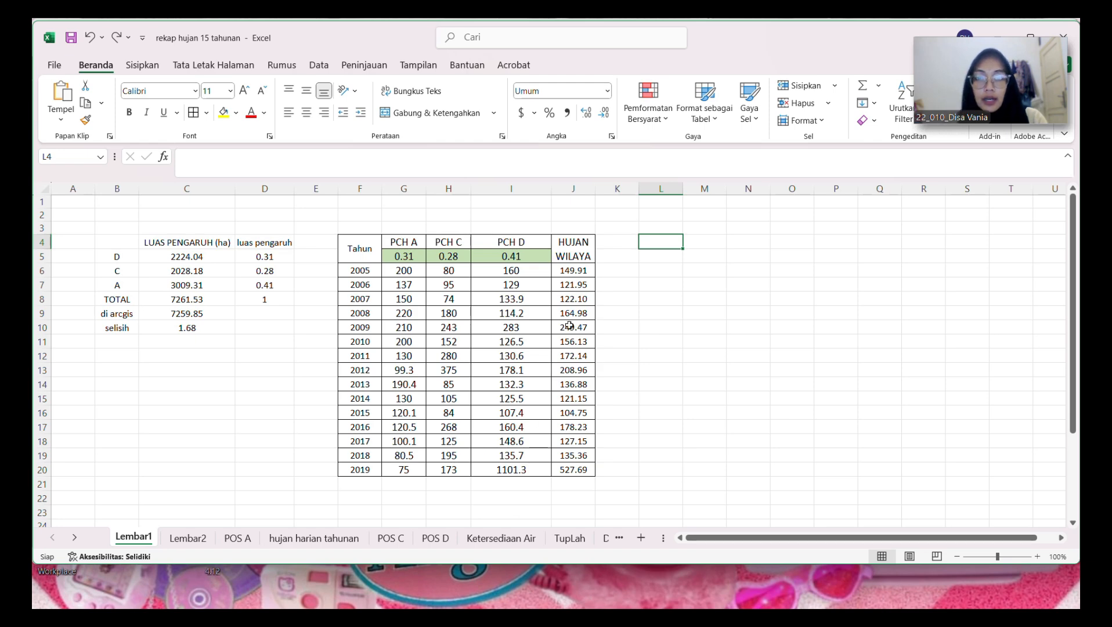
left_click(579, 272)
left_click_drag(579, 272, 574, 469)
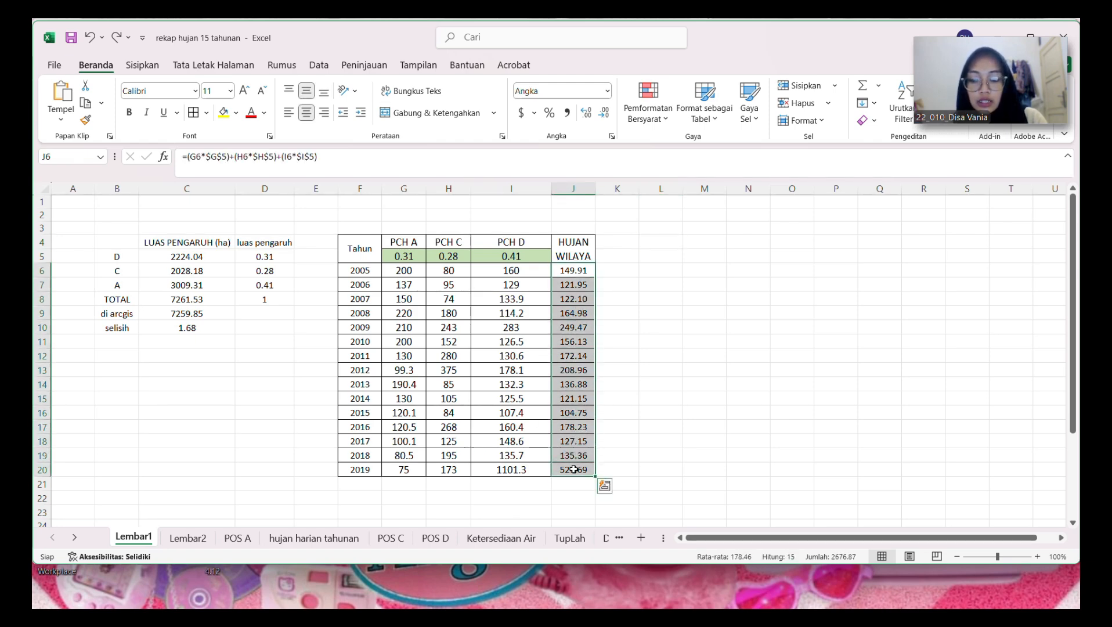
key("ctrl+c")
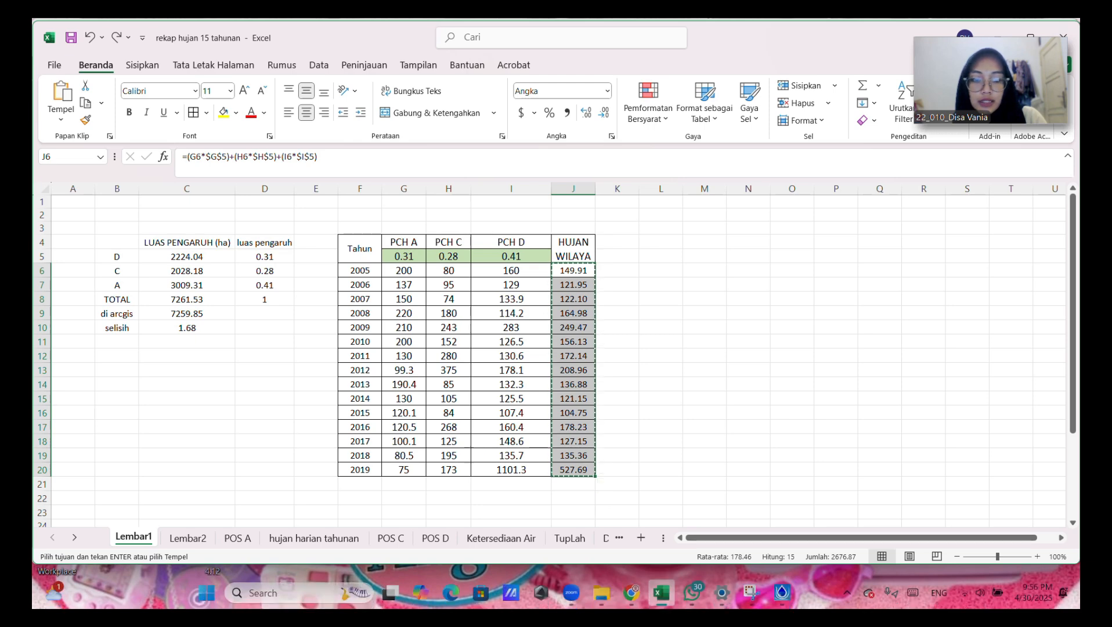
left_click(780, 593)
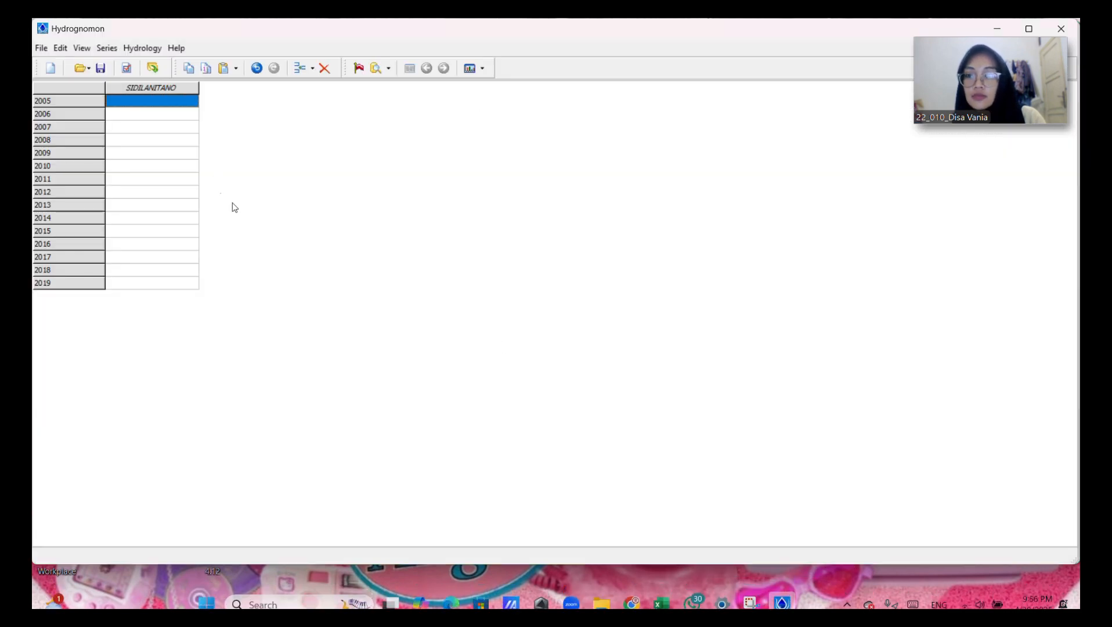
key("ctrl+v")
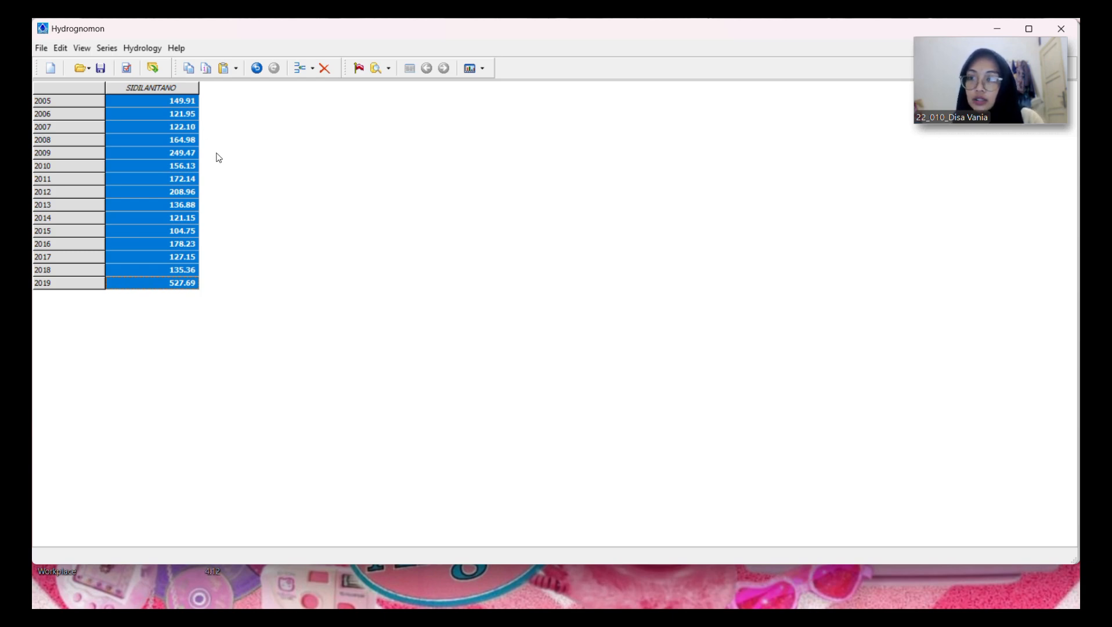
Step: Open the Pythia statistical analysis for the SIDILANITANO rainfall series
left_click(153, 53)
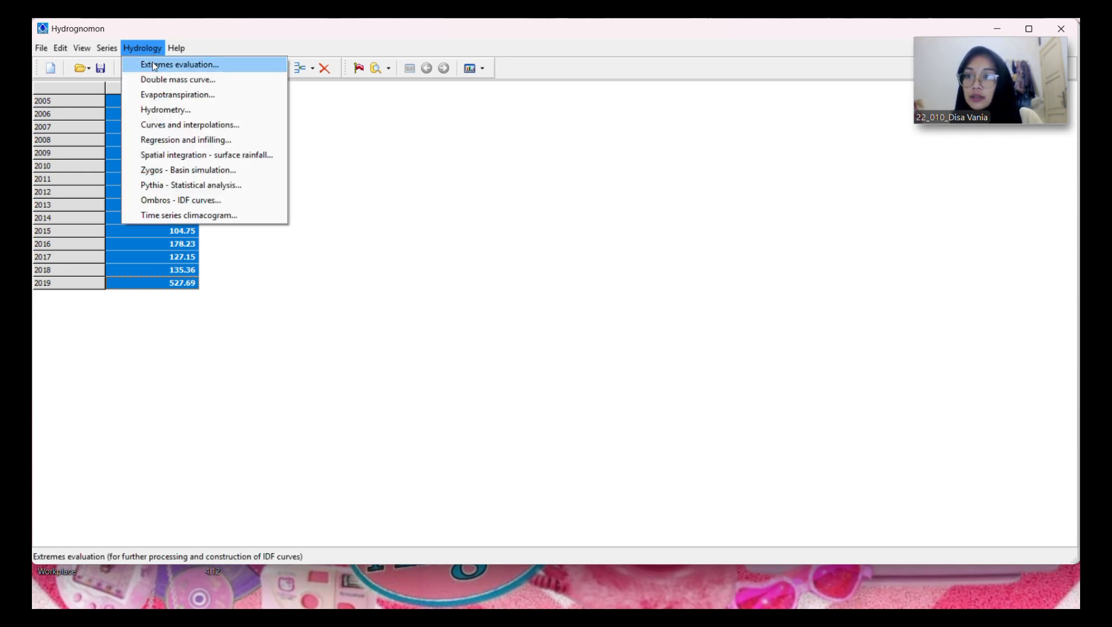
left_click(162, 186)
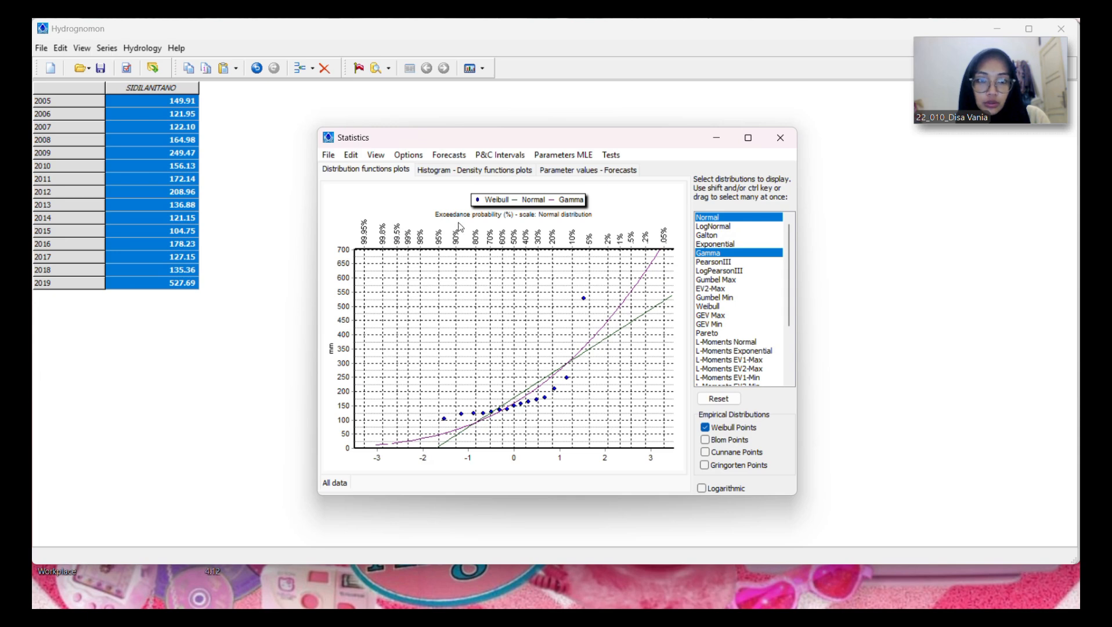
Step: Adjust the plotted distributions to Normal, LogNormal, PearsonIII, LogPearsonIII, Gumbel Max and GEV Max, removing Gamma from the selection
left_click(721, 225, "ctrl")
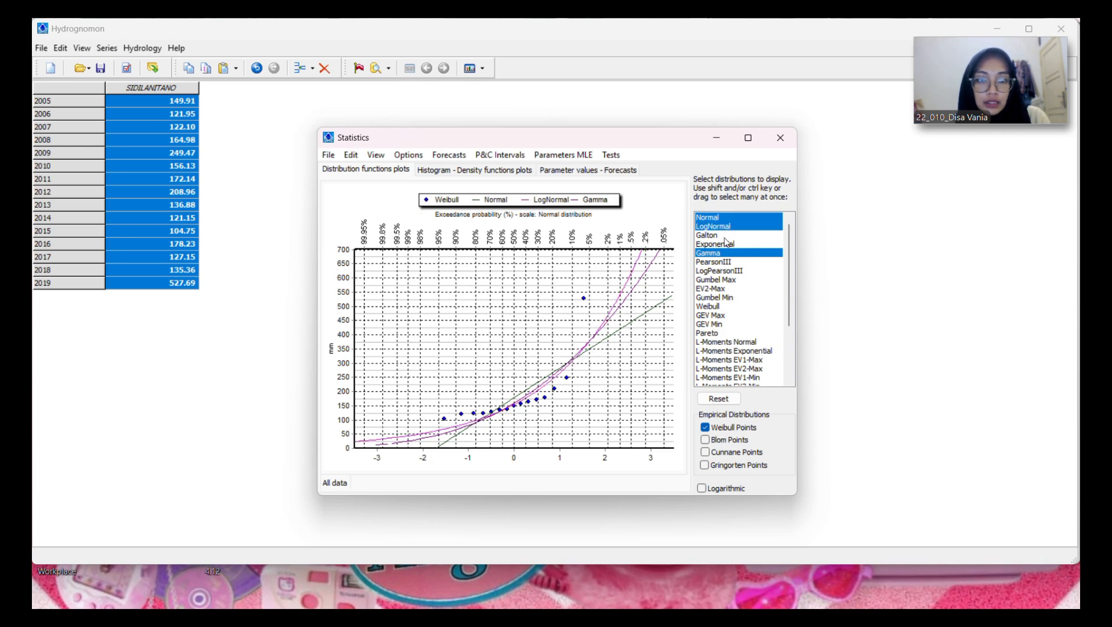
left_click(728, 256, "ctrl")
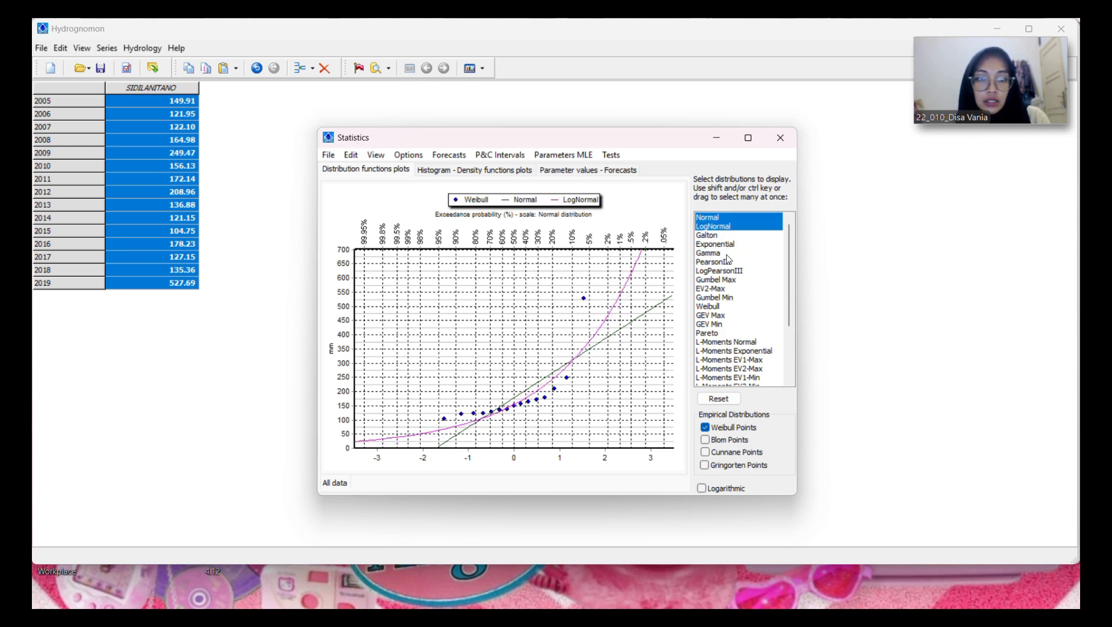
left_click(727, 262, "ctrl")
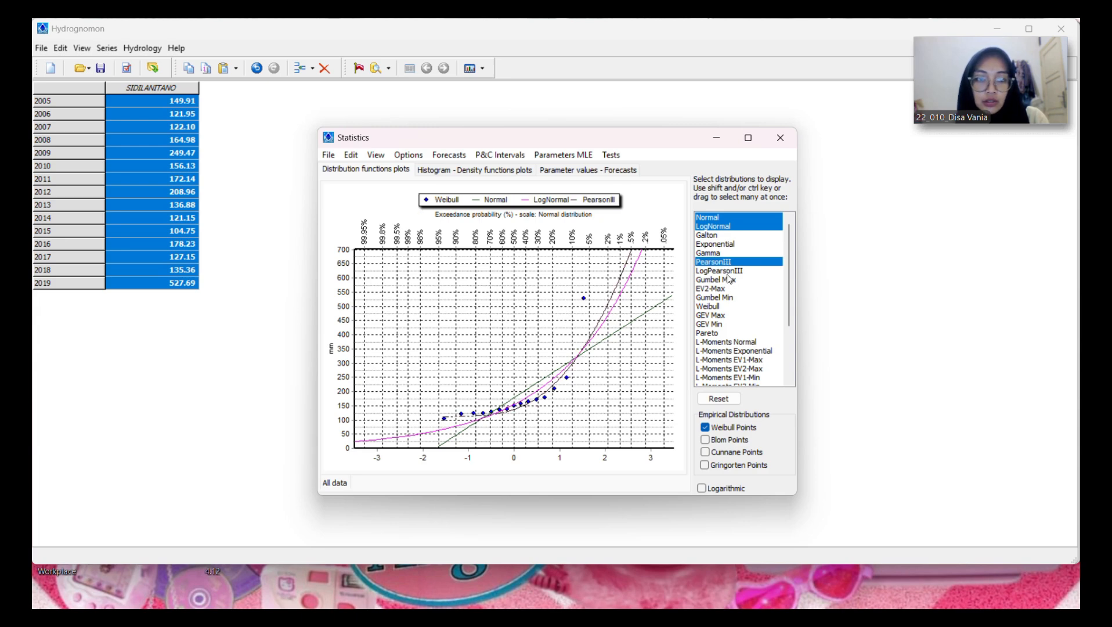
left_click(728, 271, "ctrl")
left_click(735, 281, "ctrl")
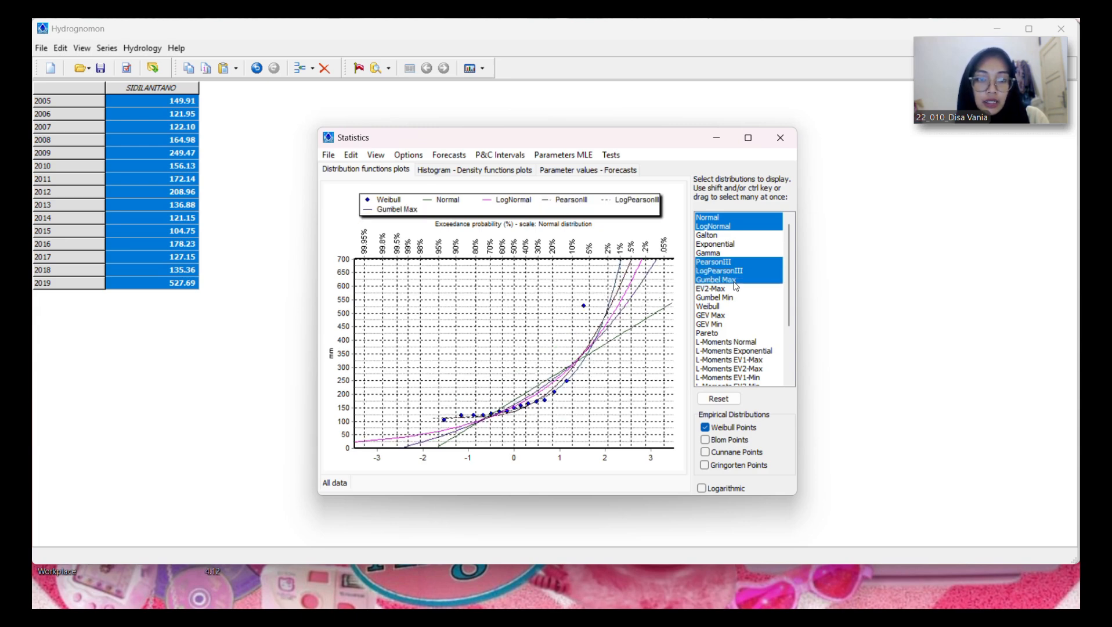
left_click(719, 316, "ctrl")
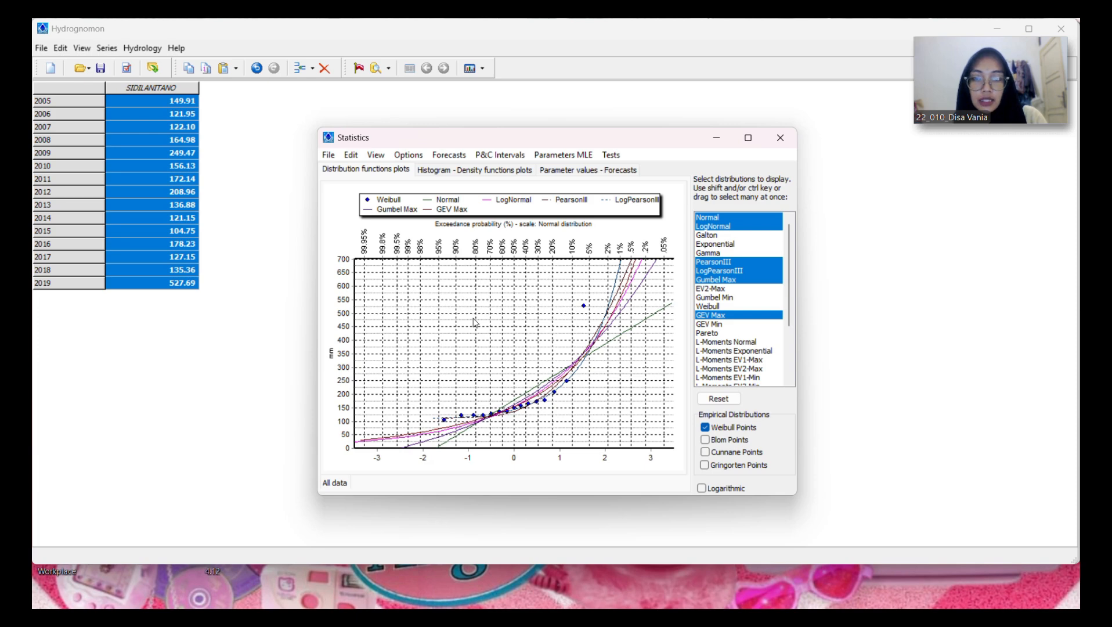
Step: Run the X-Square test with 4 classes and review the accept/reject results for all distributions
left_click(614, 161)
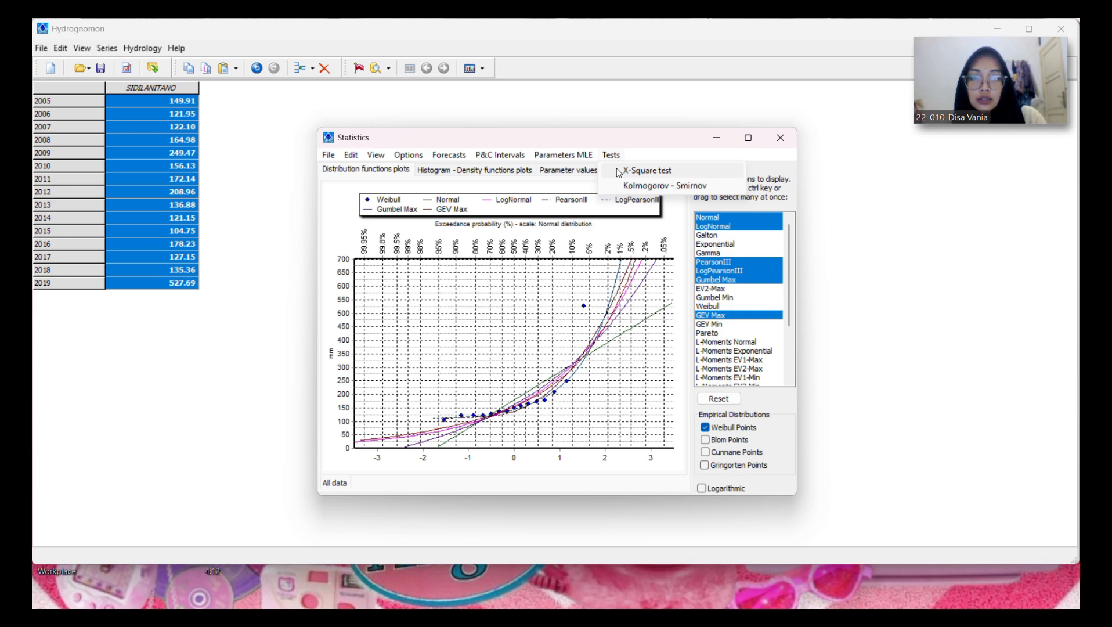
left_click(619, 173)
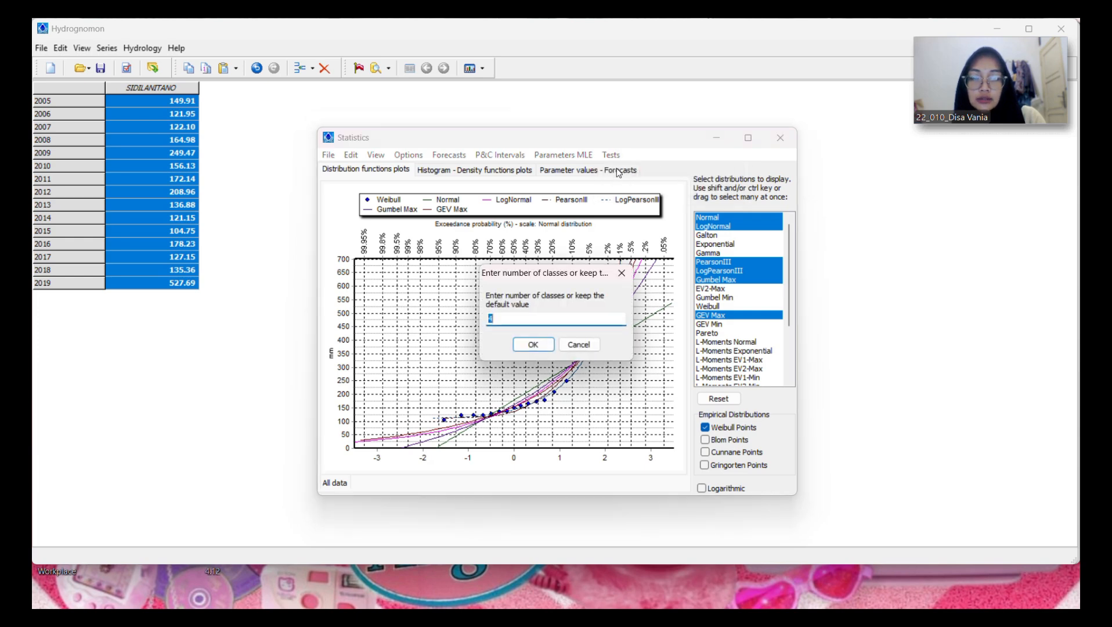
left_click(551, 318)
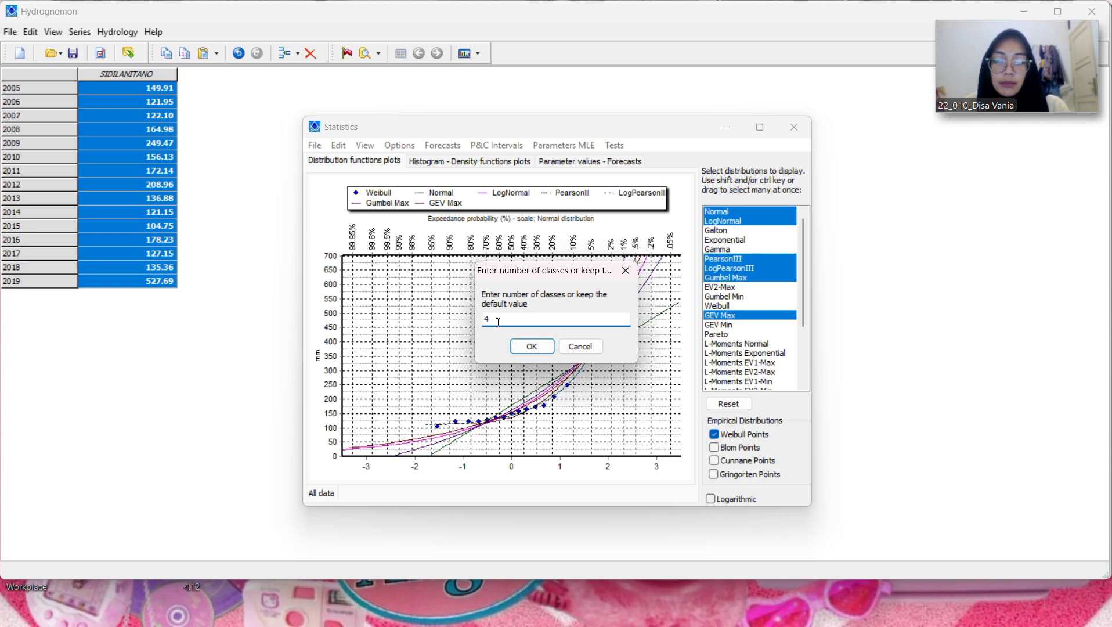
left_click(533, 348)
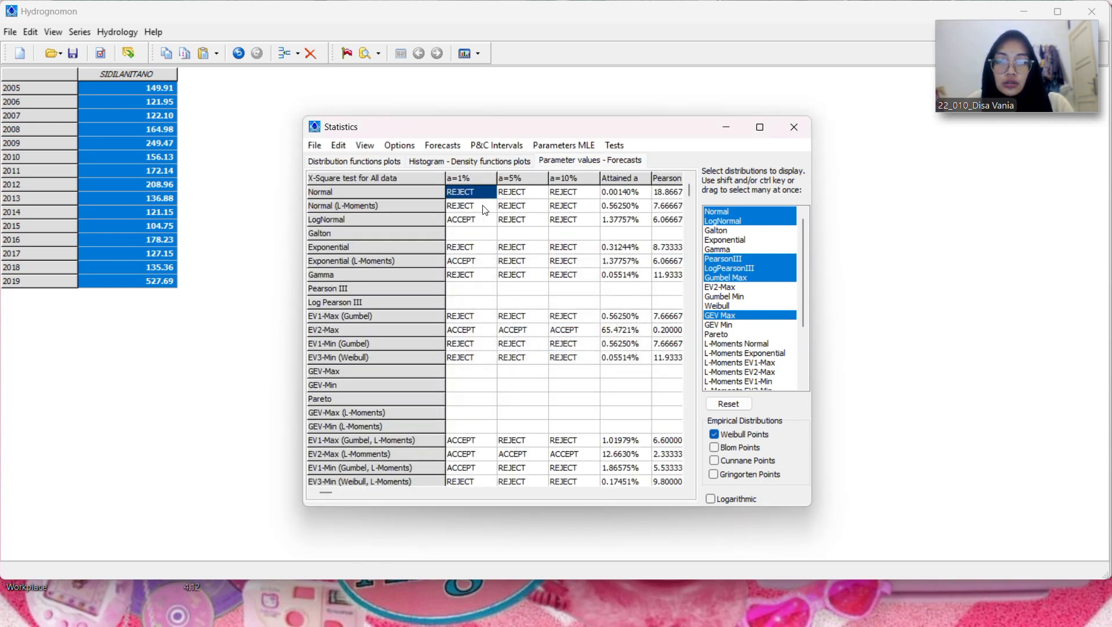
left_click(628, 146)
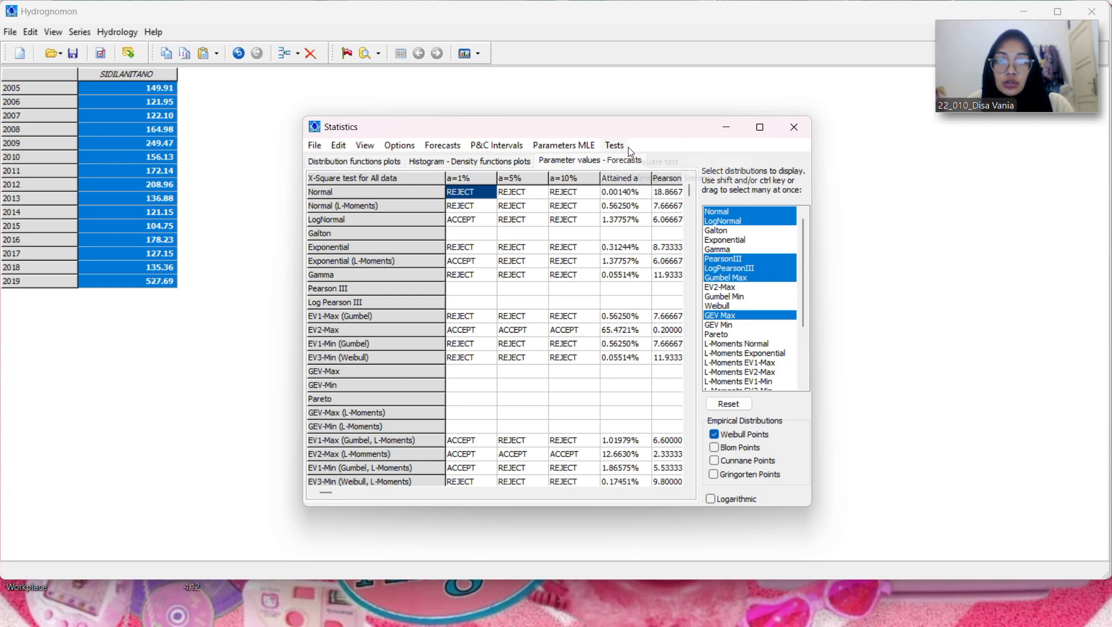
left_click(648, 141)
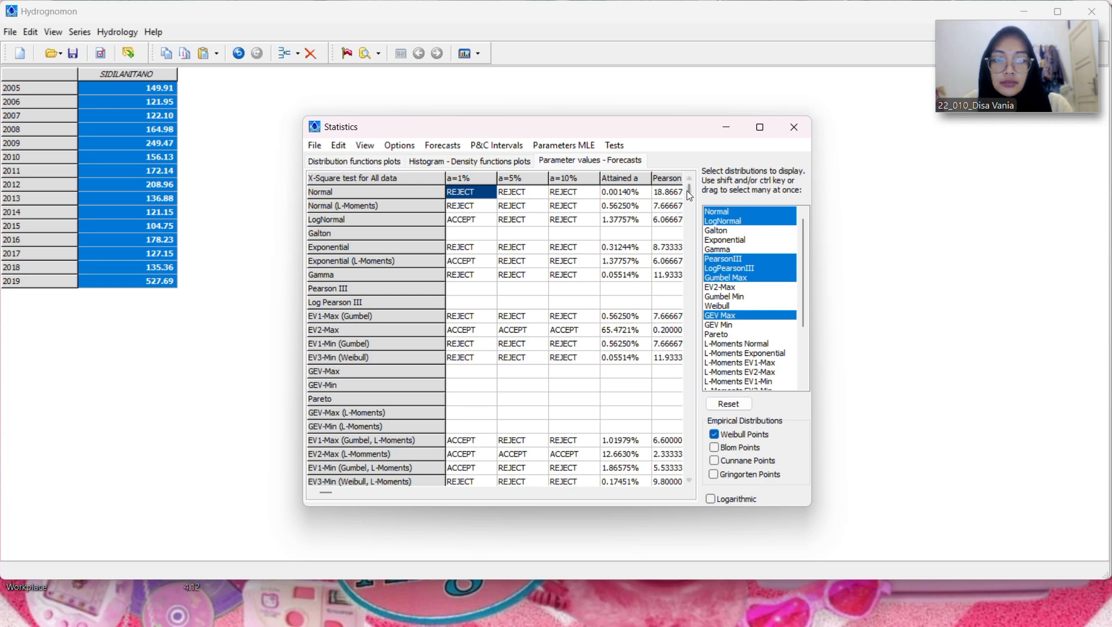
scroll(687, 203, "down", 2)
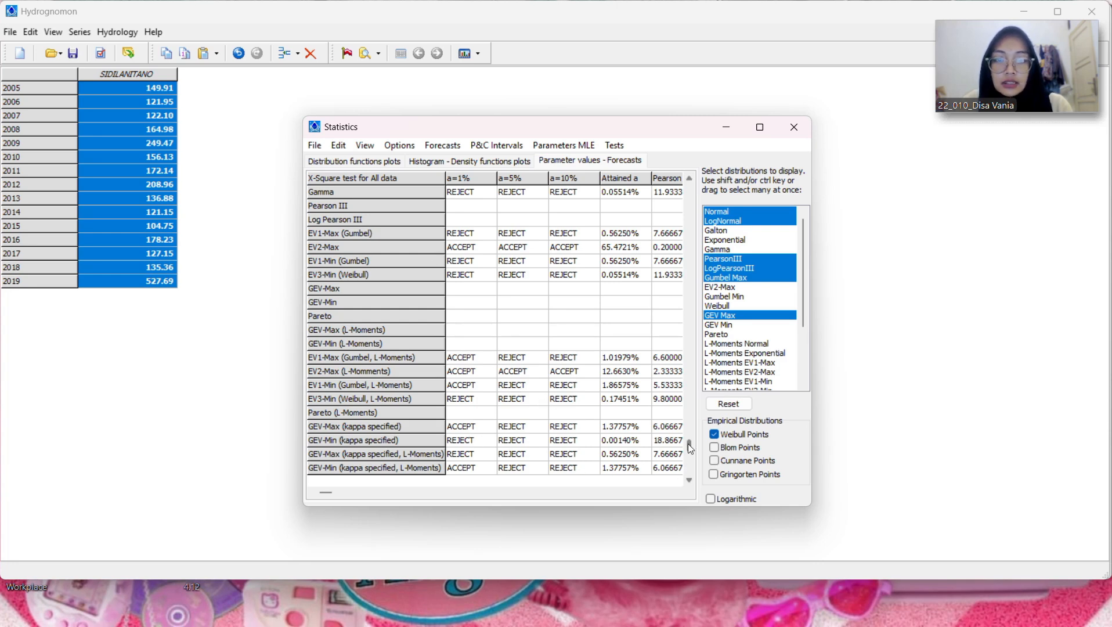
scroll(638, 188, "up", 2)
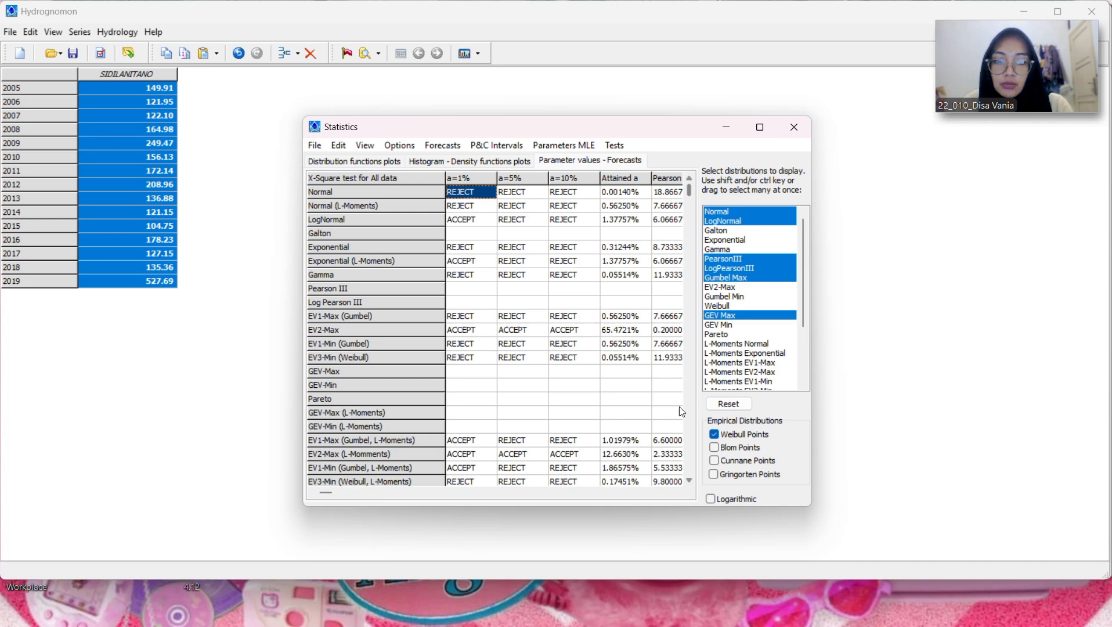
left_click(690, 481)
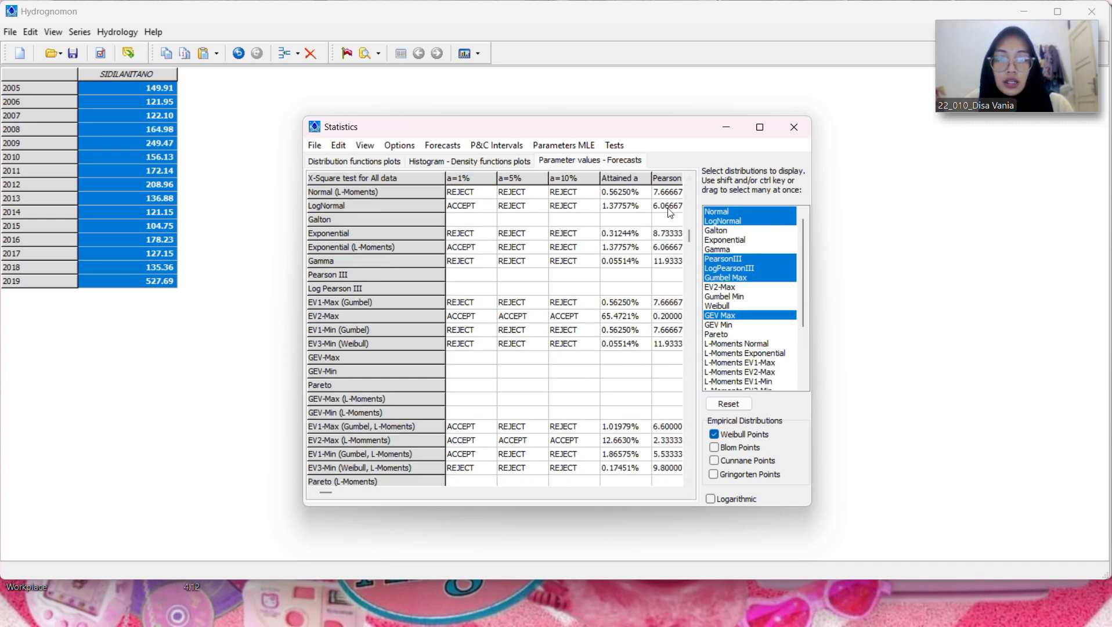
left_click(690, 179)
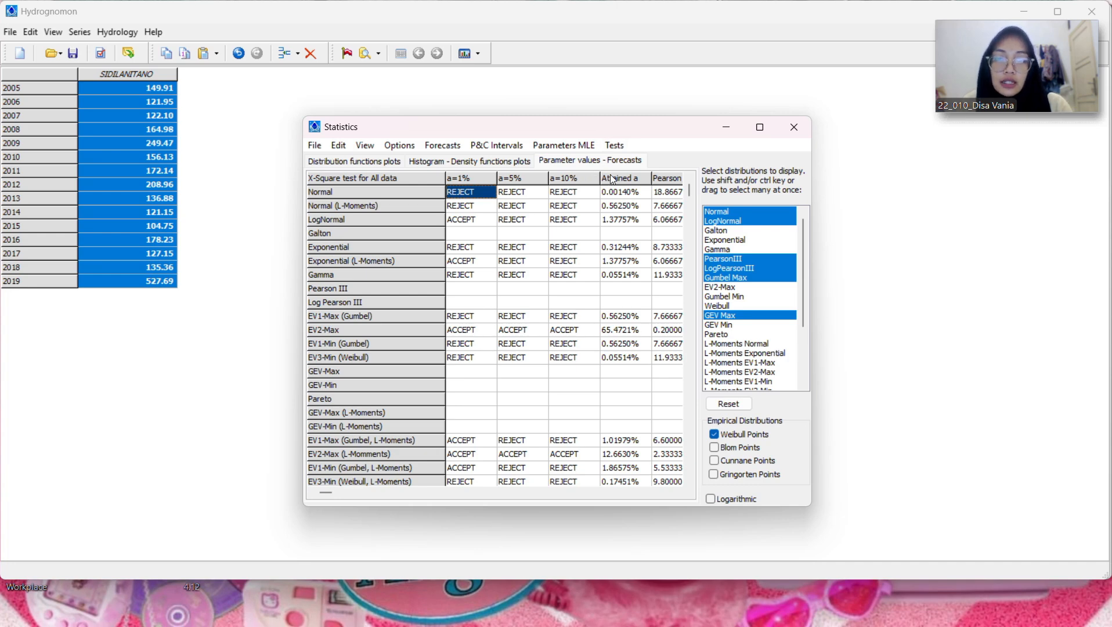
Step: Run the Kolmogorov-Smirnov test and review its results through the whole list of distributions
left_click(616, 146)
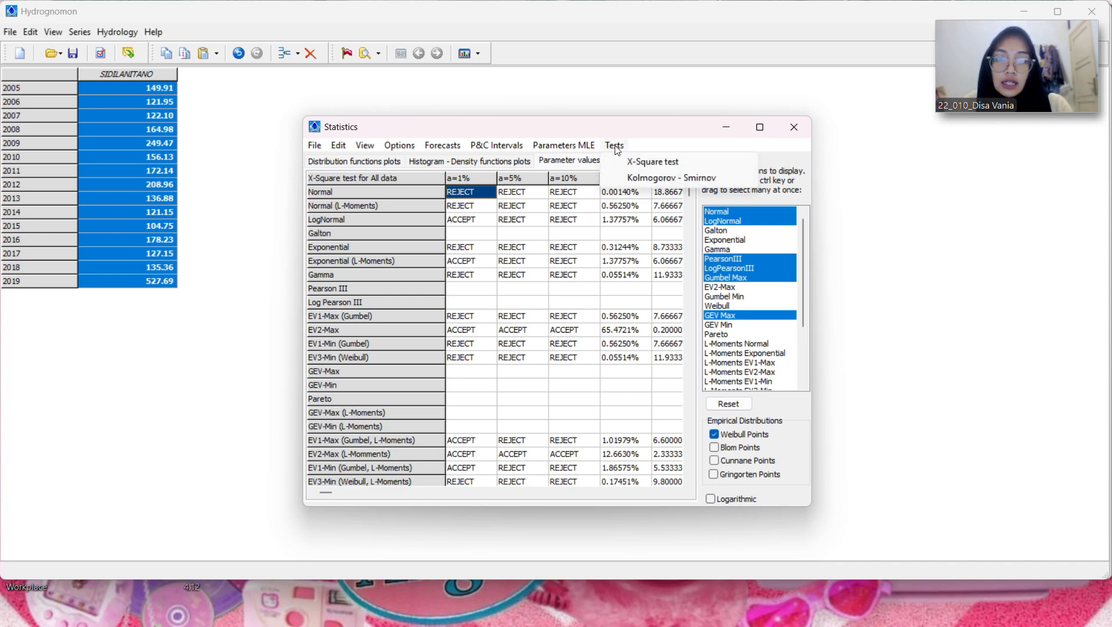
left_click(620, 180)
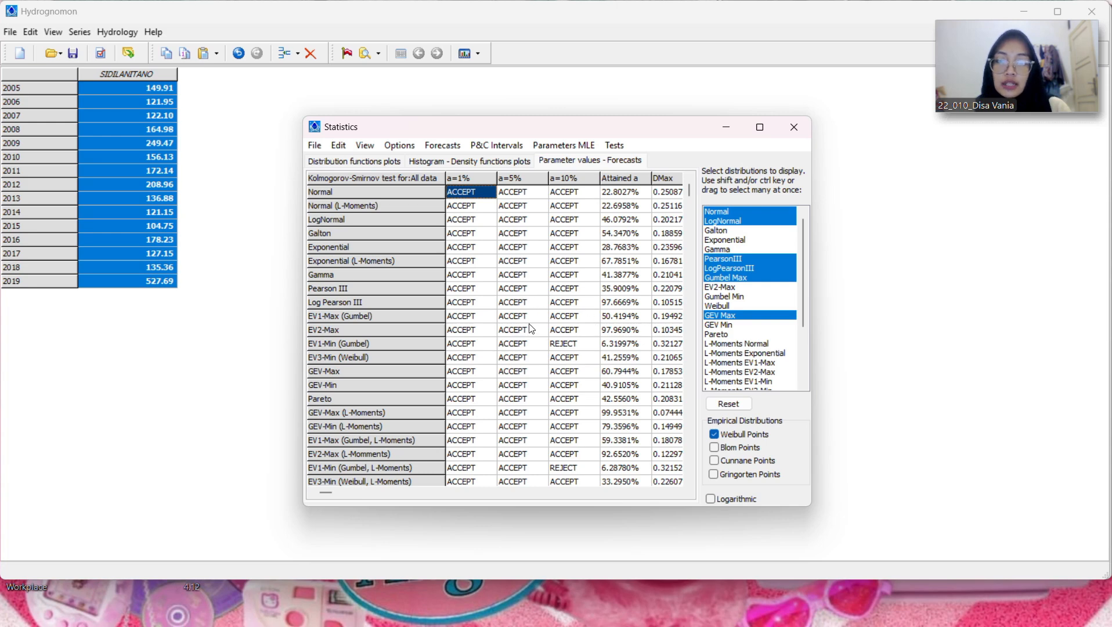
scroll(692, 479, "down", 6)
left_click(691, 480)
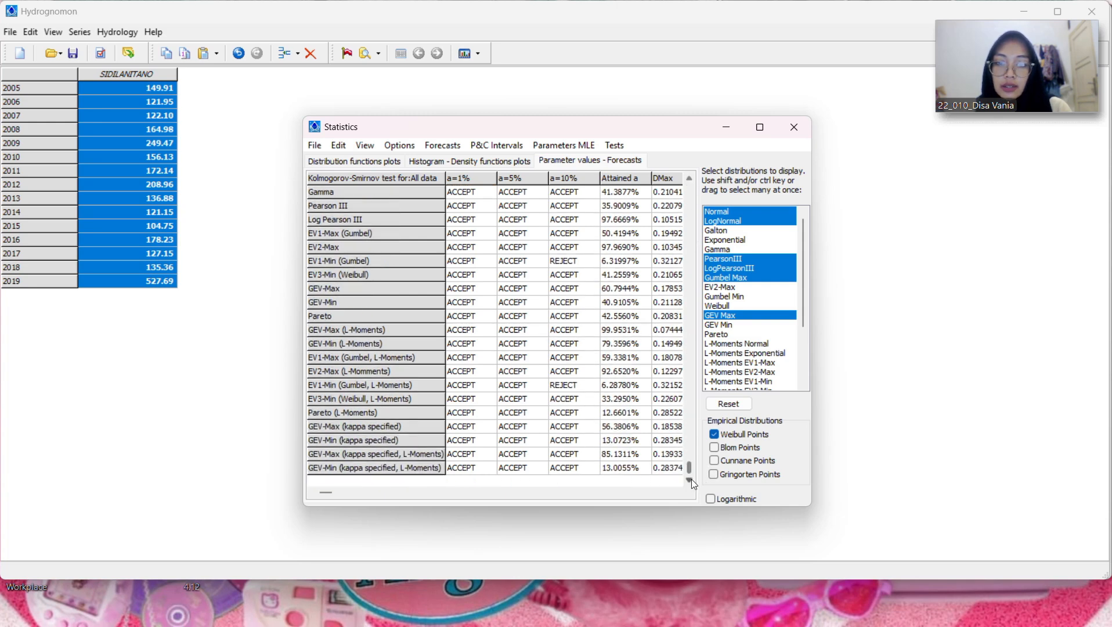
scroll(691, 175, "up", 6)
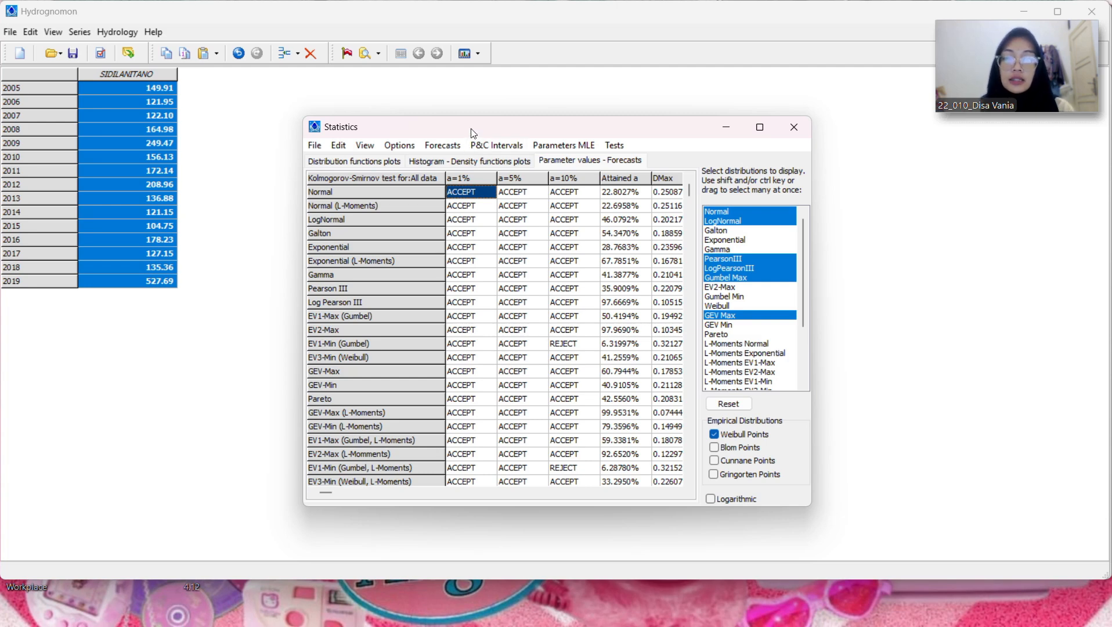
Step: Forecast the rainfall values of all distributions for a maximum return period of 2 years
left_click(458, 145)
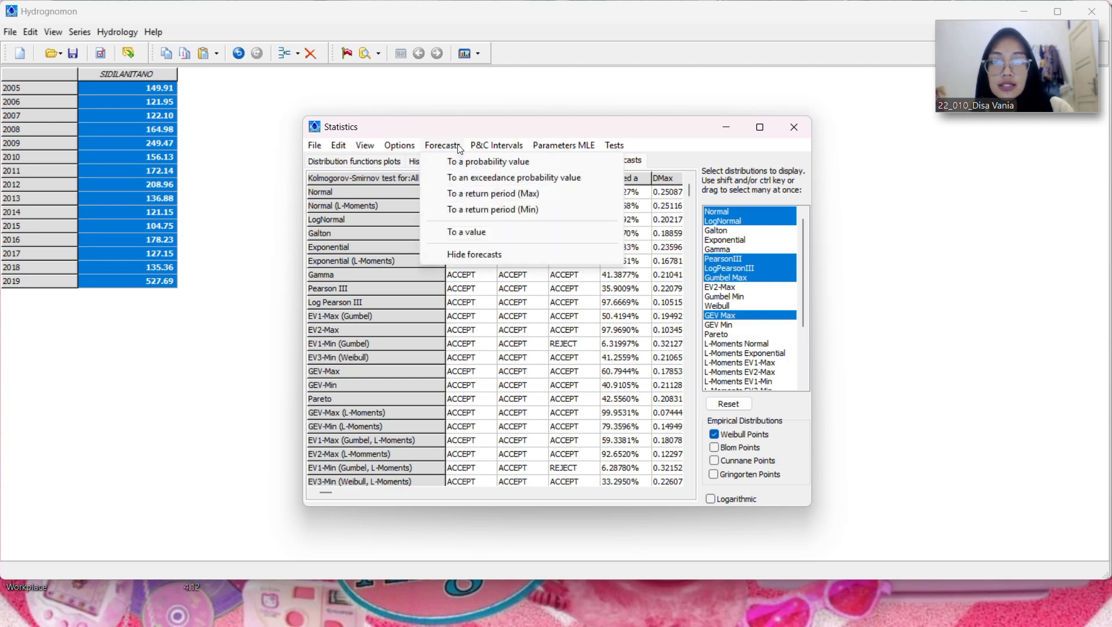
left_click(474, 194)
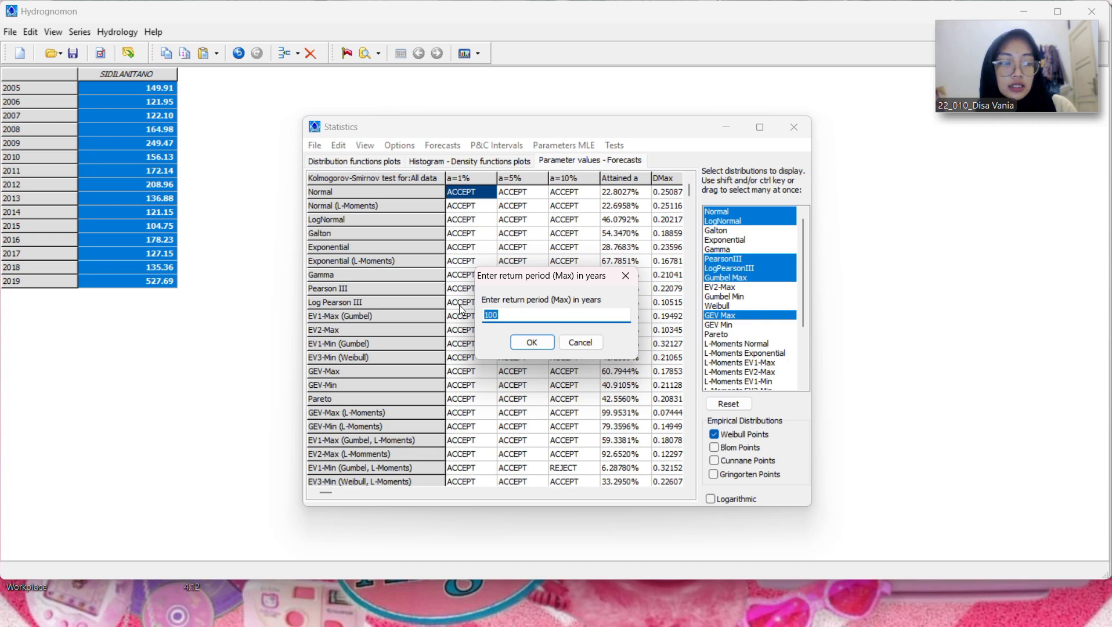
key("BackSpace")
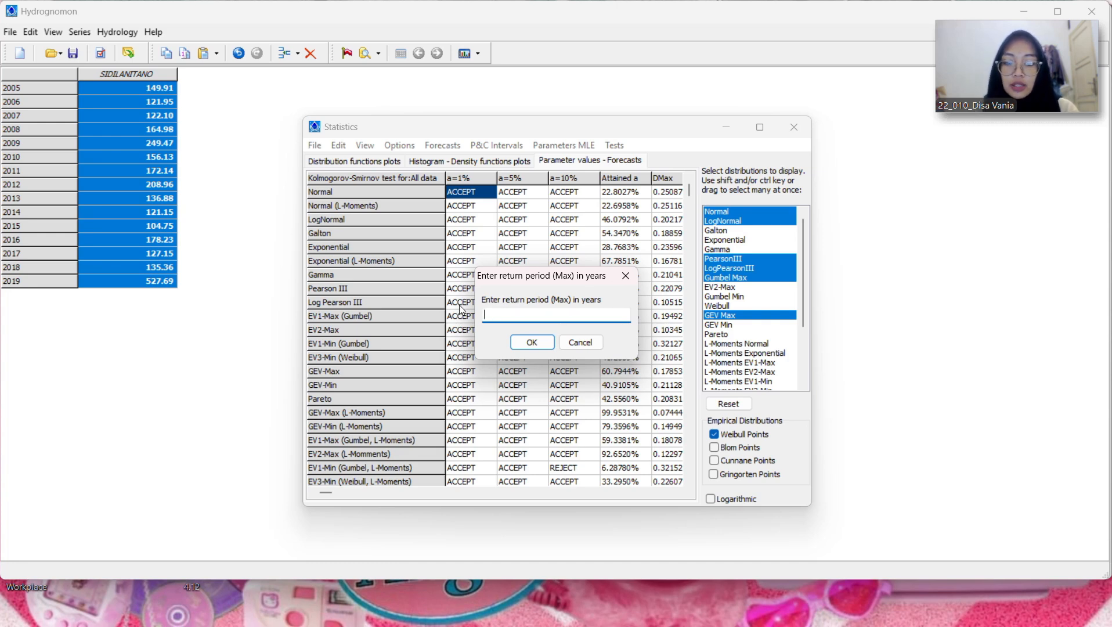
type("2")
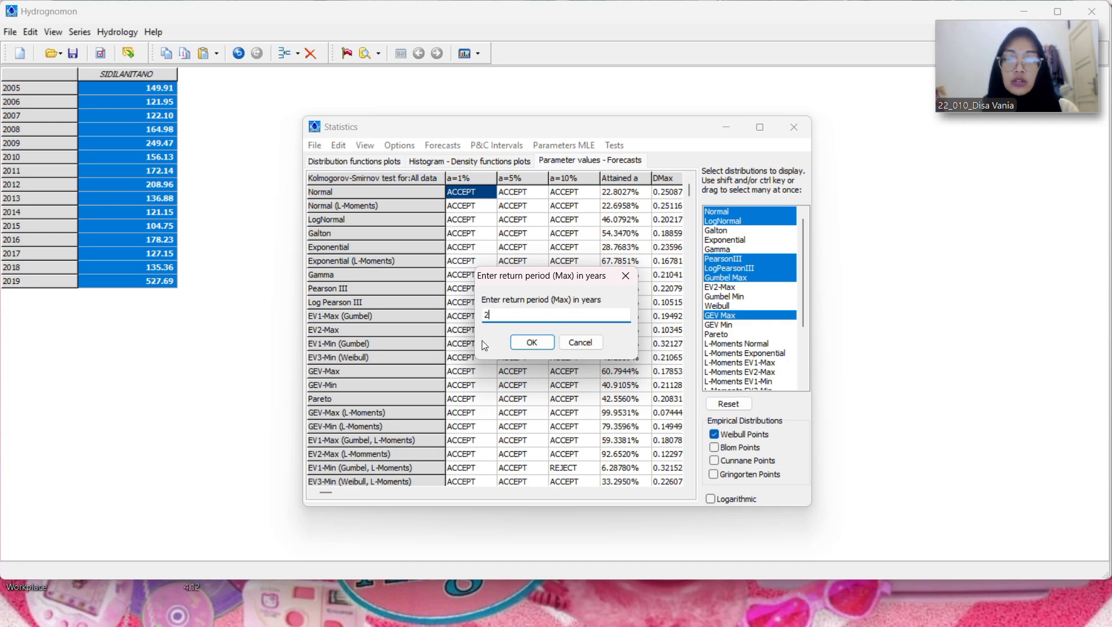
left_click(529, 343)
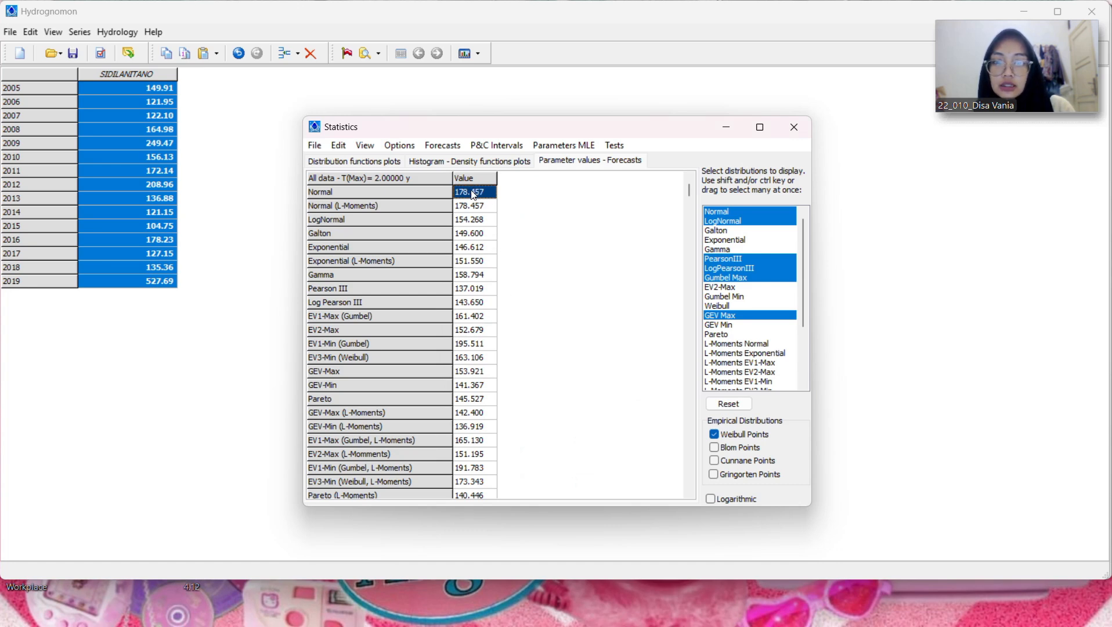
Step: Copy the entire 2-year forecast grid into the Excel workbook "rekap hujan 15 tahunan" at L4 and widen column L to fit the distribution names
left_click_drag(474, 194, 484, 567)
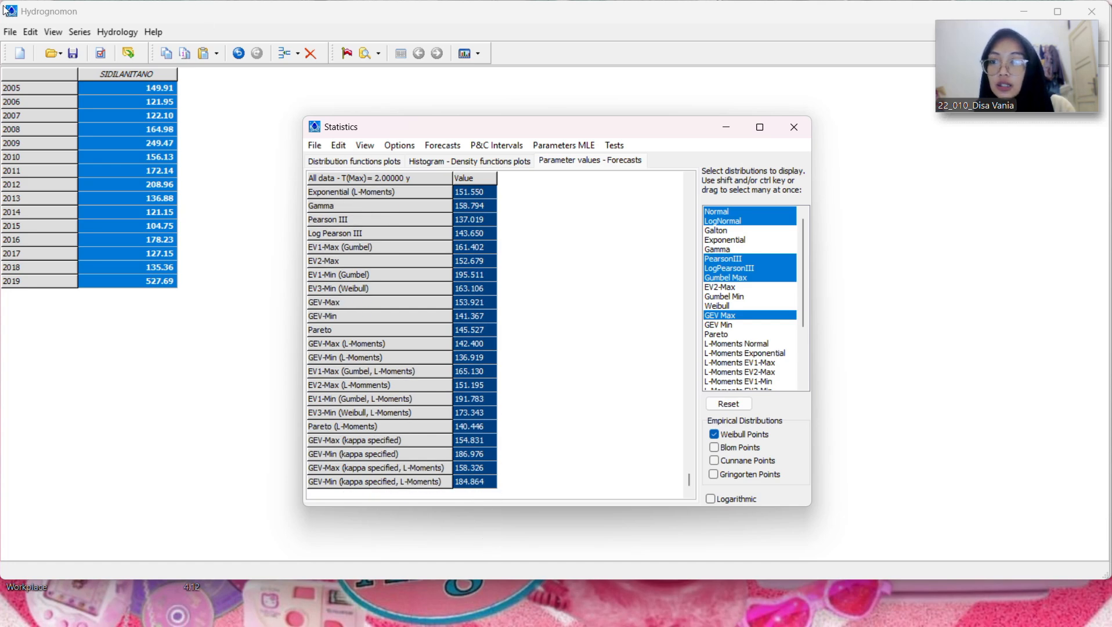
left_click(338, 145)
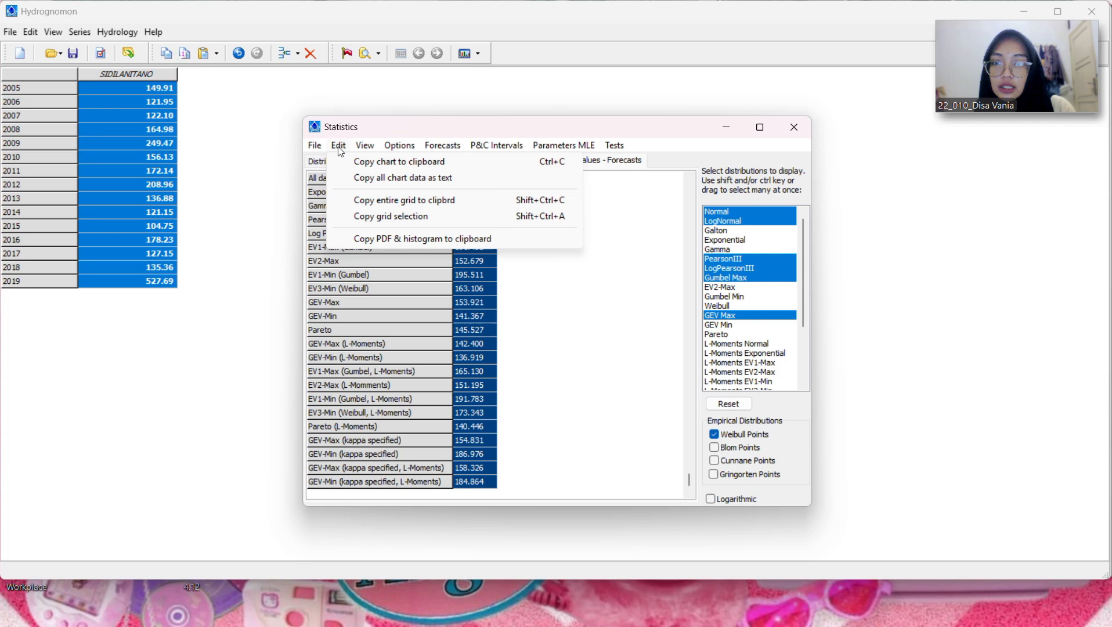
left_click(348, 200)
mouse_move(823, 615)
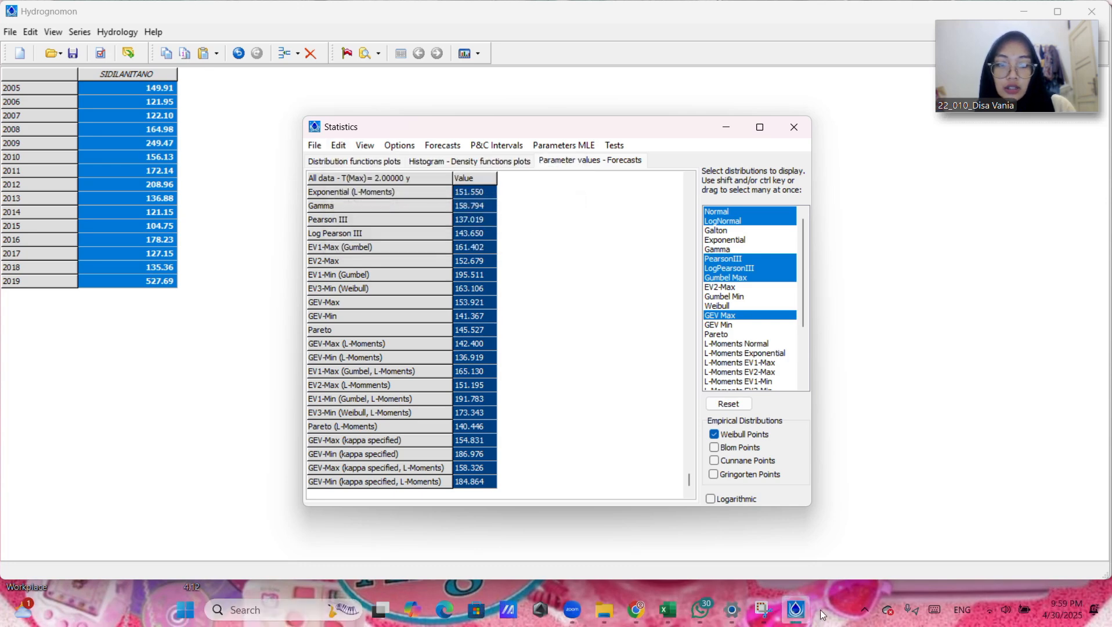
left_click(668, 609)
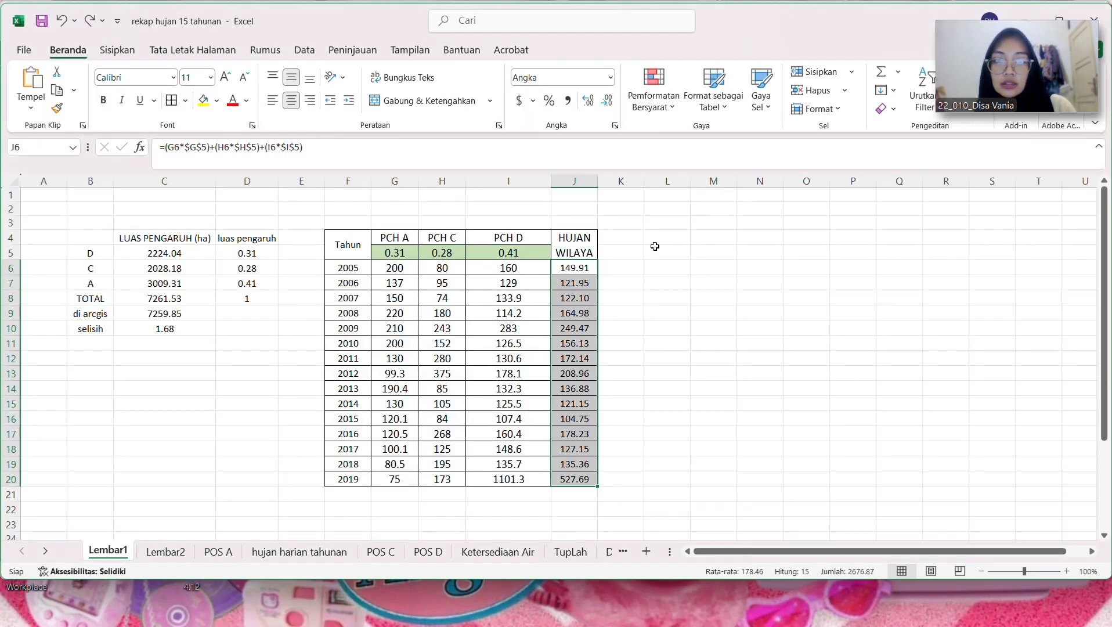
left_click(655, 243)
key("ctrl+v")
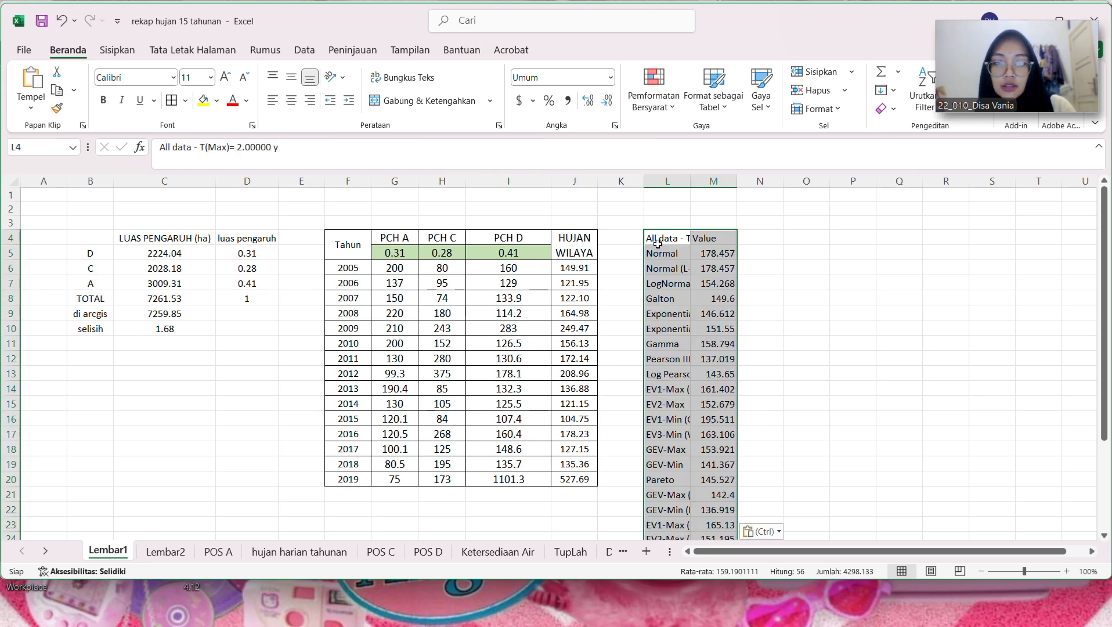
left_click_drag(688, 177, 782, 180)
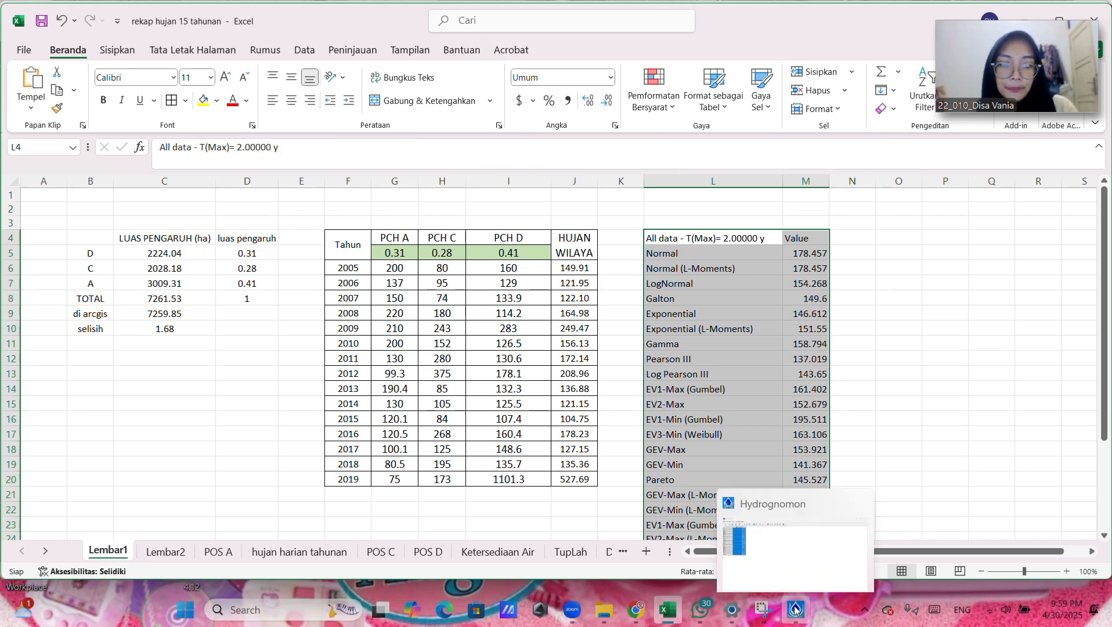
Step: Switch to Hydrognomon and forecast the rainfall values of all distributions for a maximum return period of 5 years
left_click(795, 607)
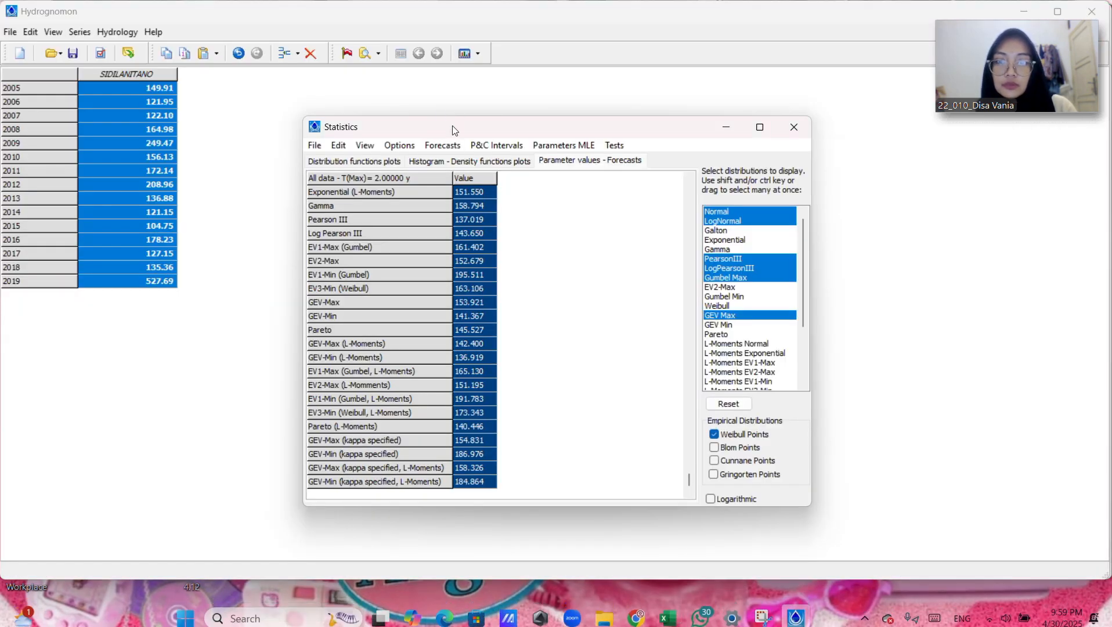
left_click(426, 146)
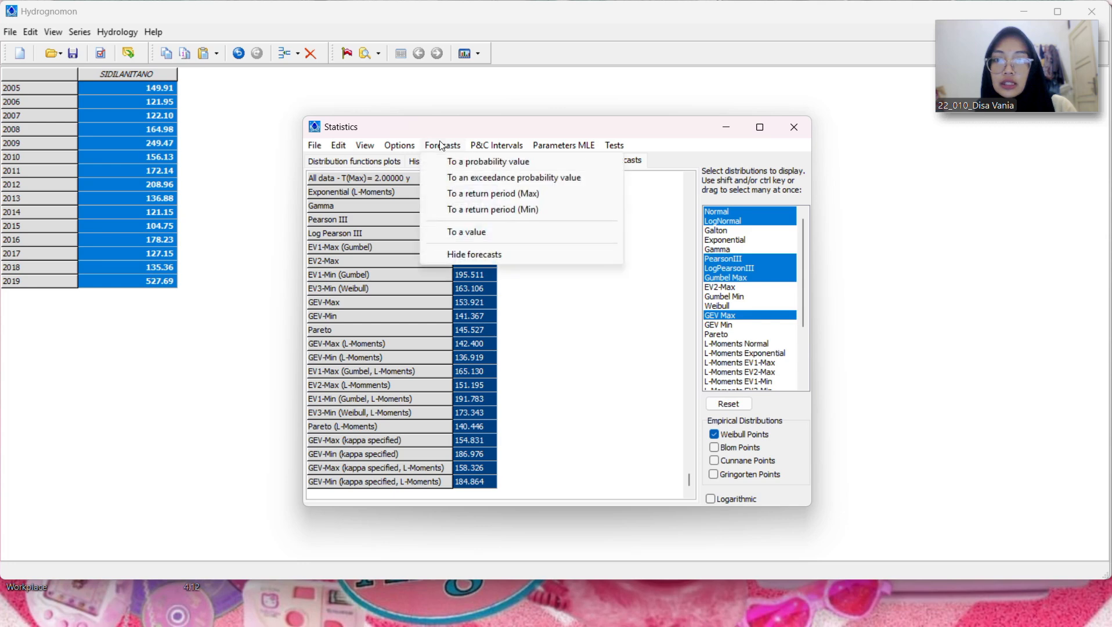
left_click(486, 196)
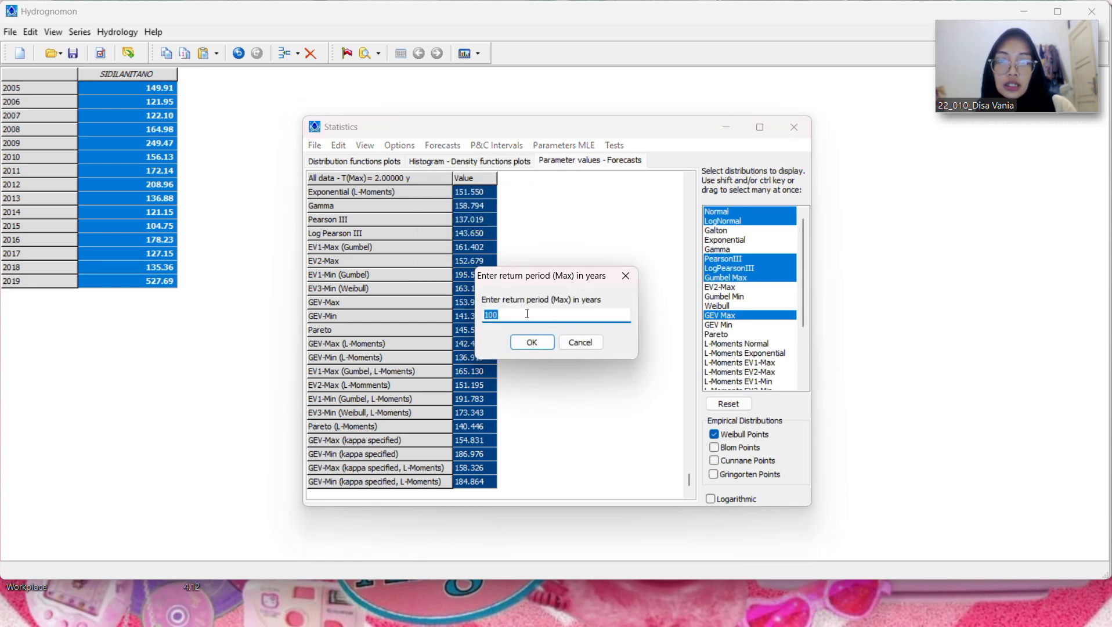
key("BackSpace")
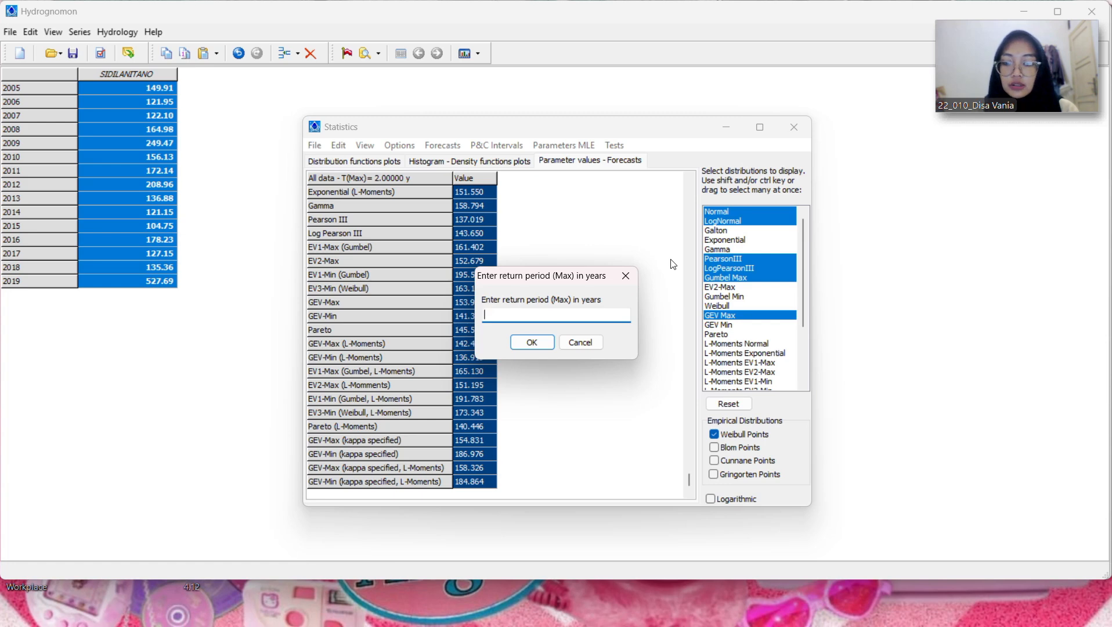
type("5")
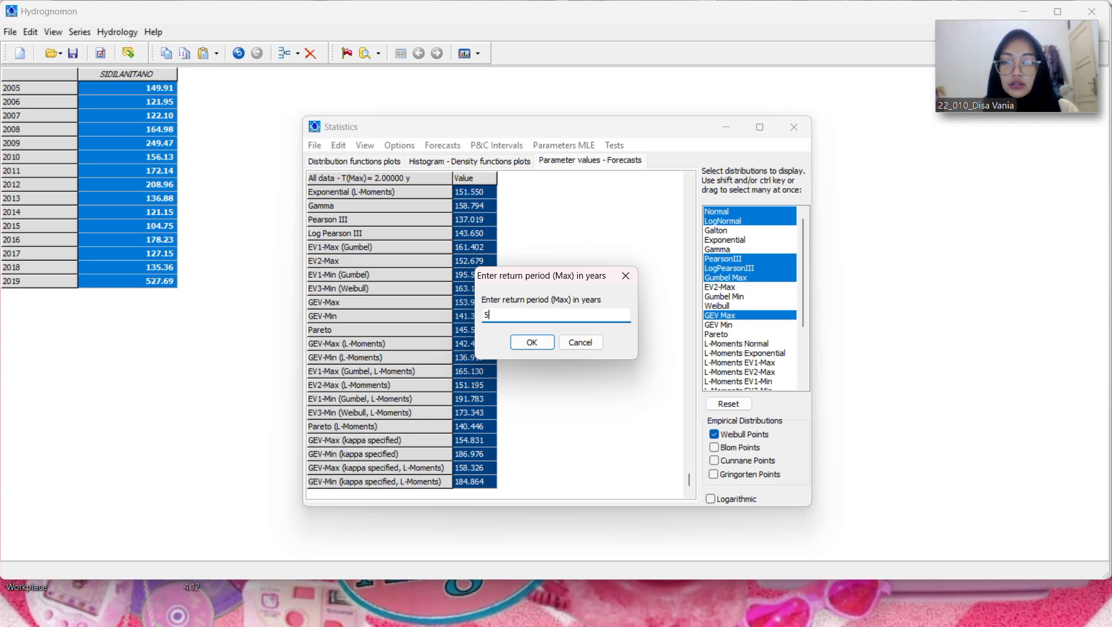
left_click(533, 343)
Step: Select the 5-year forecast values and copy the entire grid to the clipboard
left_click(468, 195)
scroll(503, 255, "up", 4)
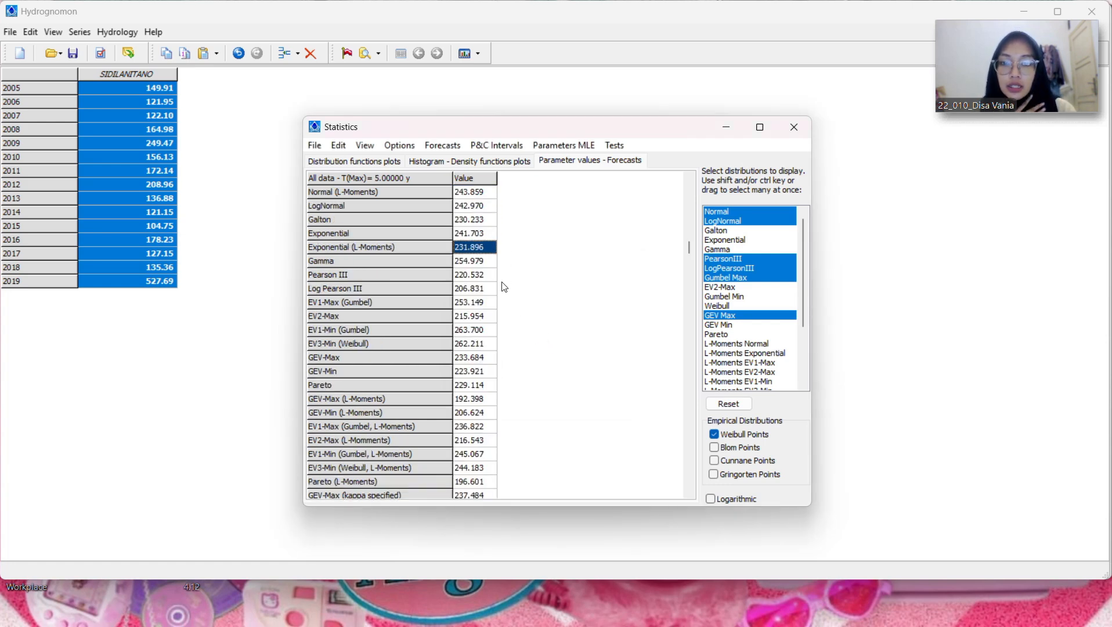
left_click(479, 256)
scroll(477, 244, "up", 6)
left_click_drag(486, 203, 485, 600)
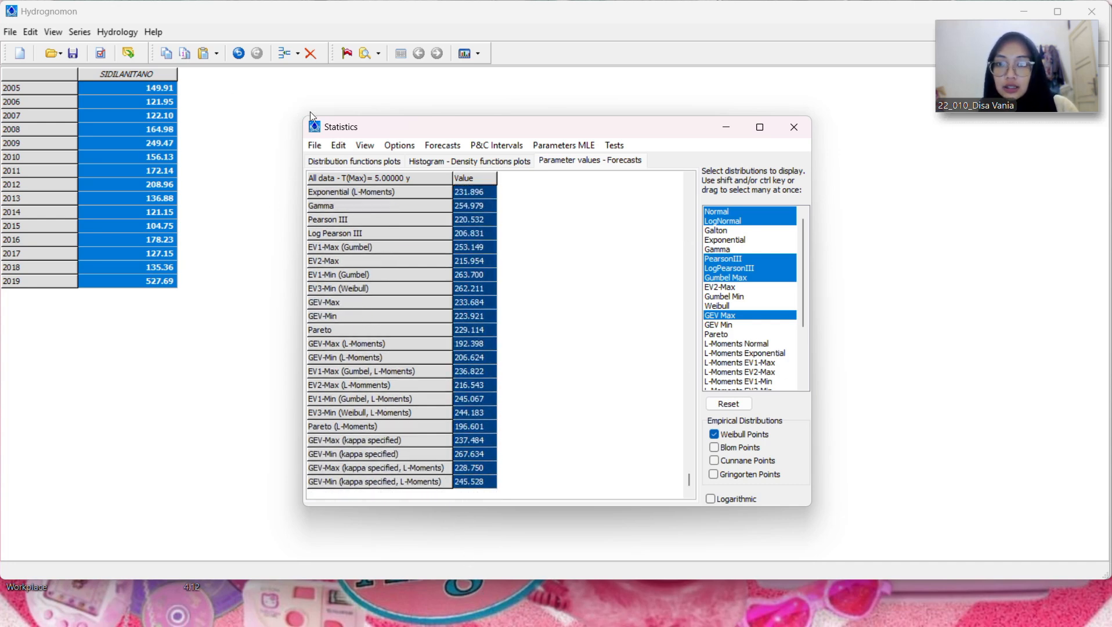
left_click(340, 145)
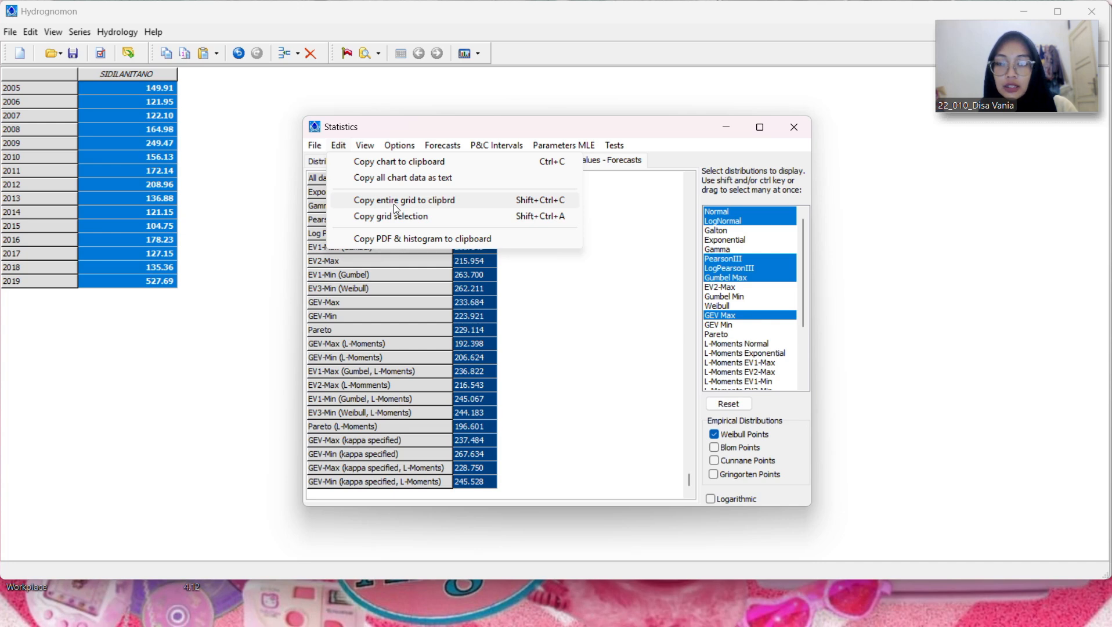
left_click(395, 203)
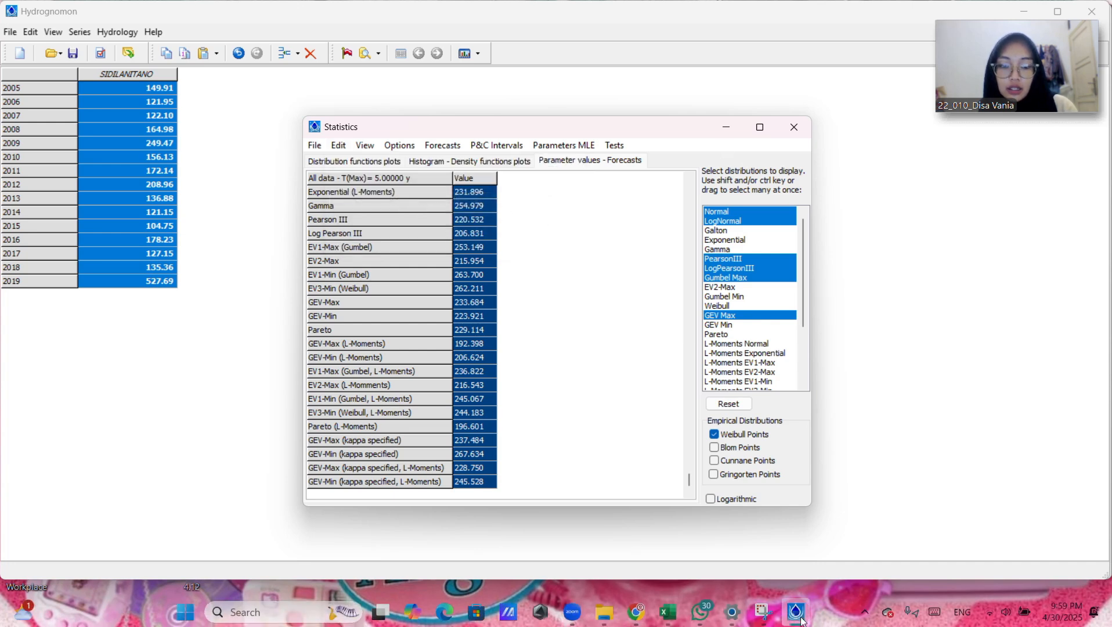
Step: Paste the 5-year forecast grid into the Excel workbook at O4 and widen column O to fit the distribution names
left_click(668, 612)
left_click(888, 237)
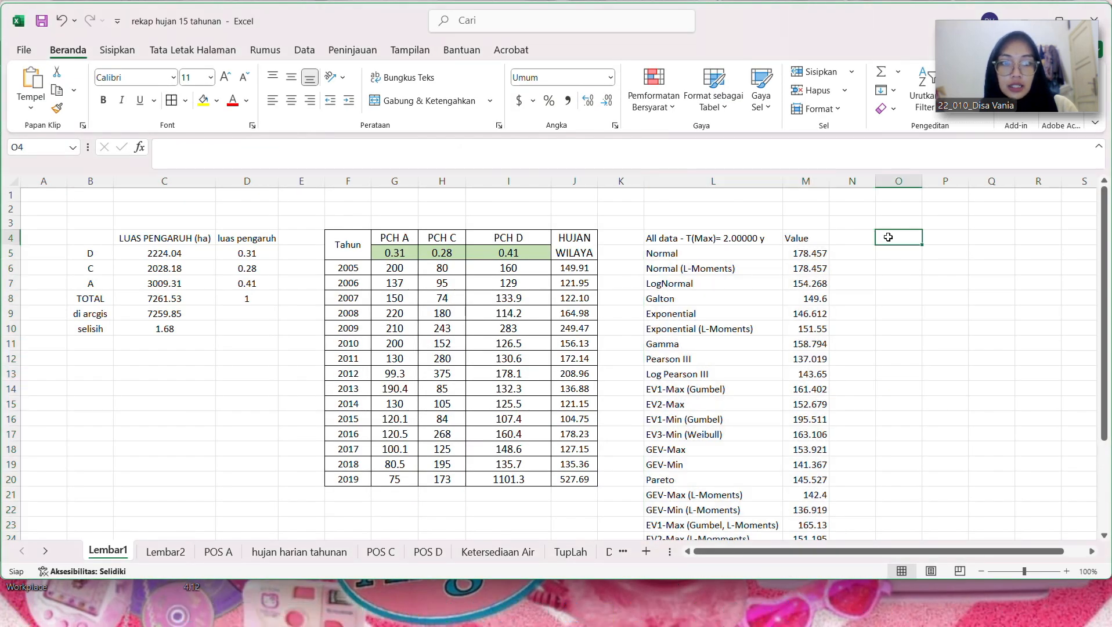
key("ctrl+v")
left_click_drag(922, 185, 1022, 185)
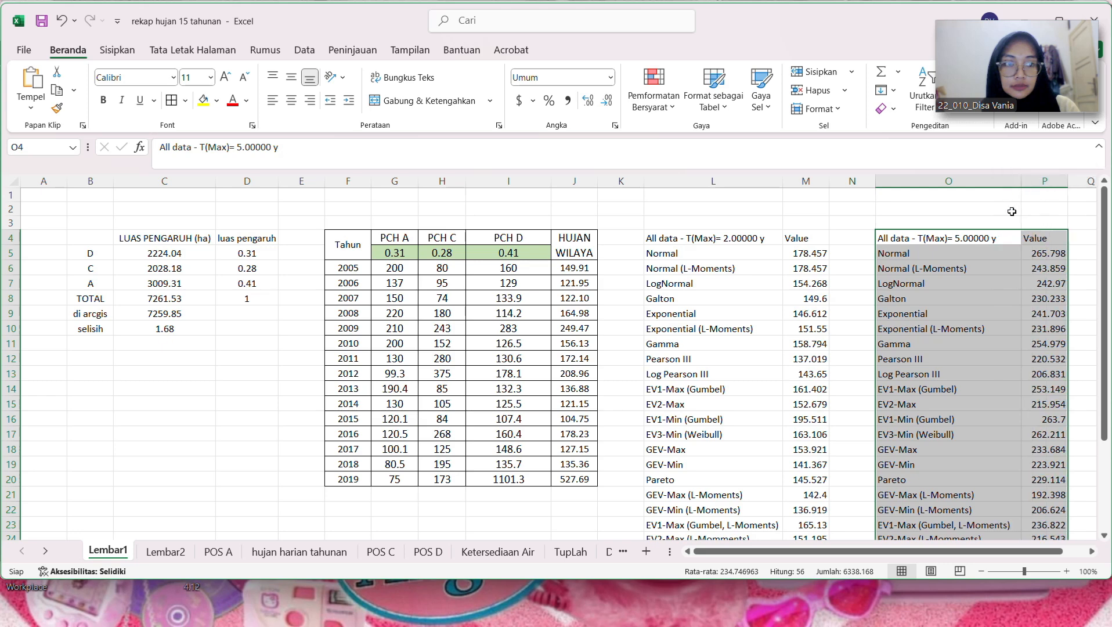
left_click(1030, 372)
left_click(1051, 507)
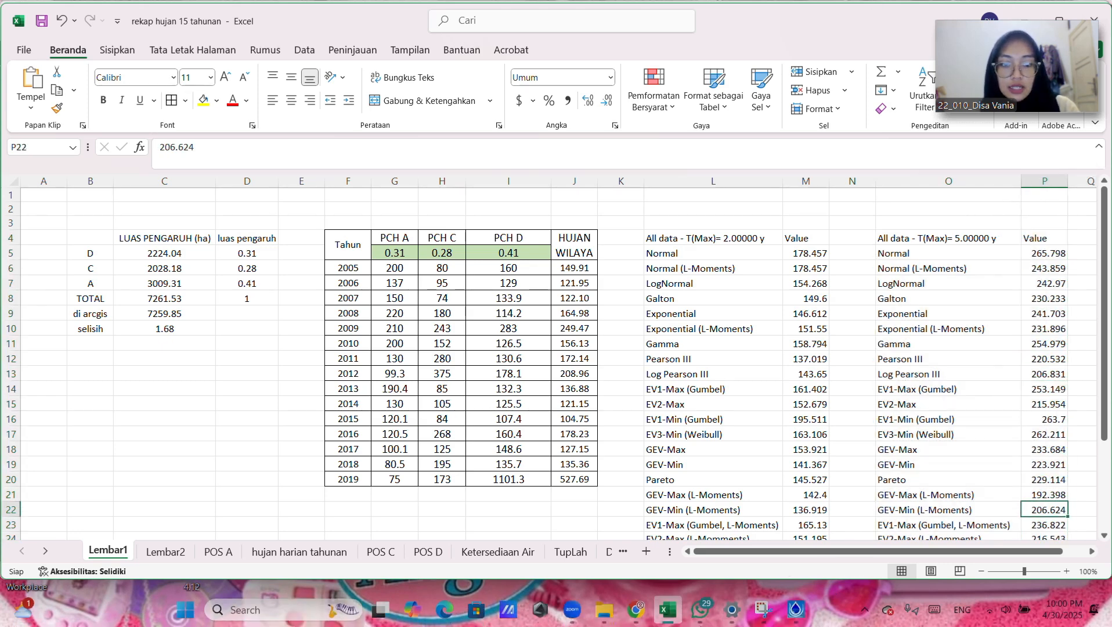
Step: Return to Hydrognomon and forecast the rainfall values for a maximum return period of 10 years
left_click(761, 618)
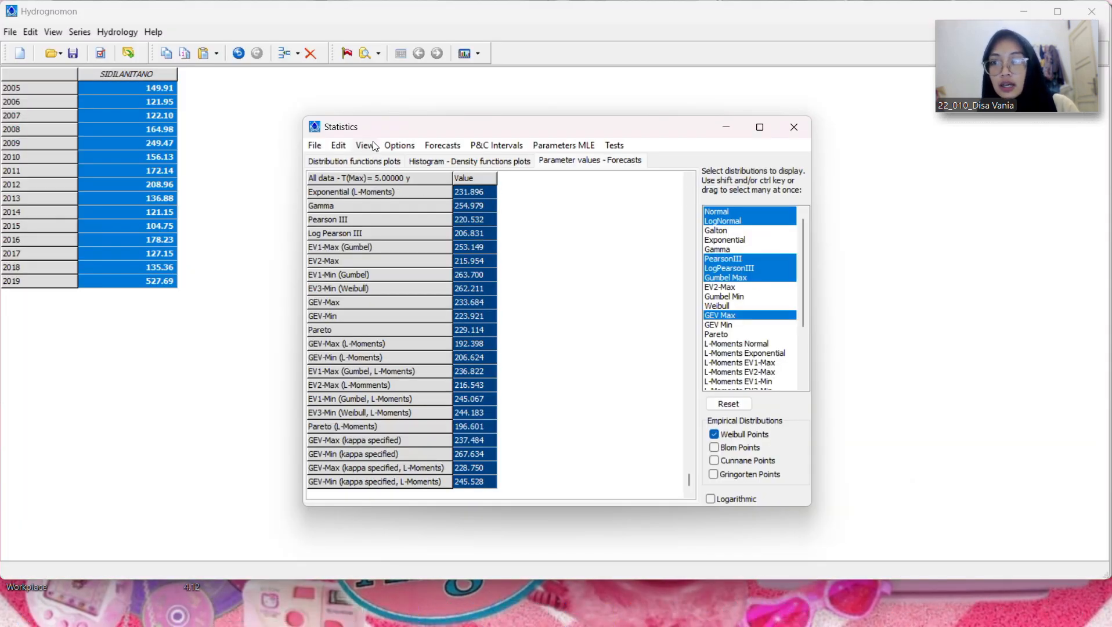
left_click(443, 145)
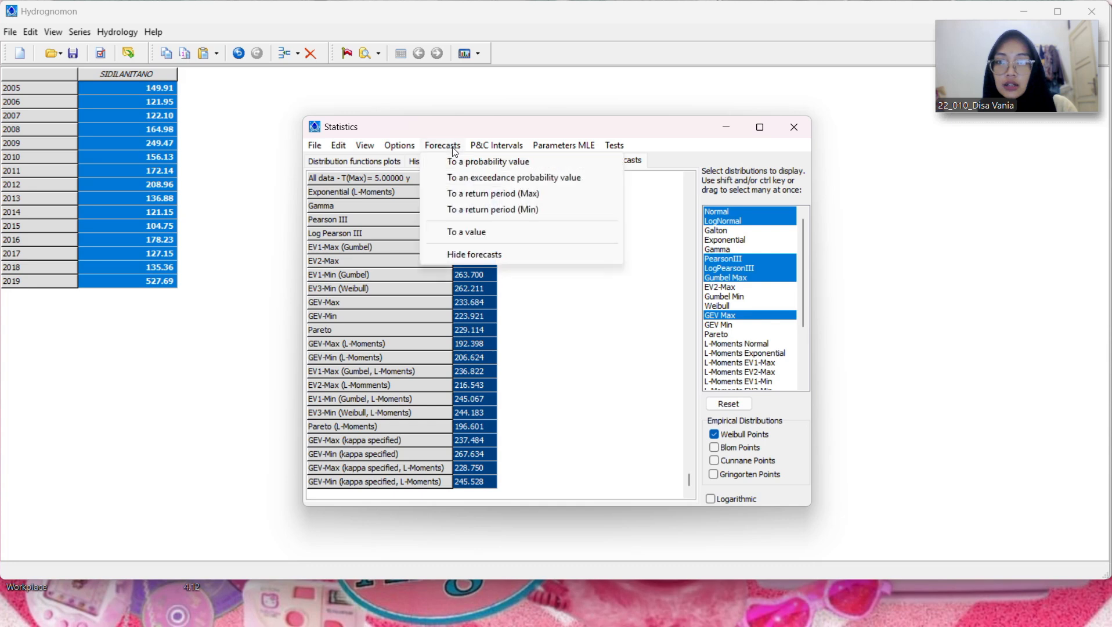
left_click(479, 197)
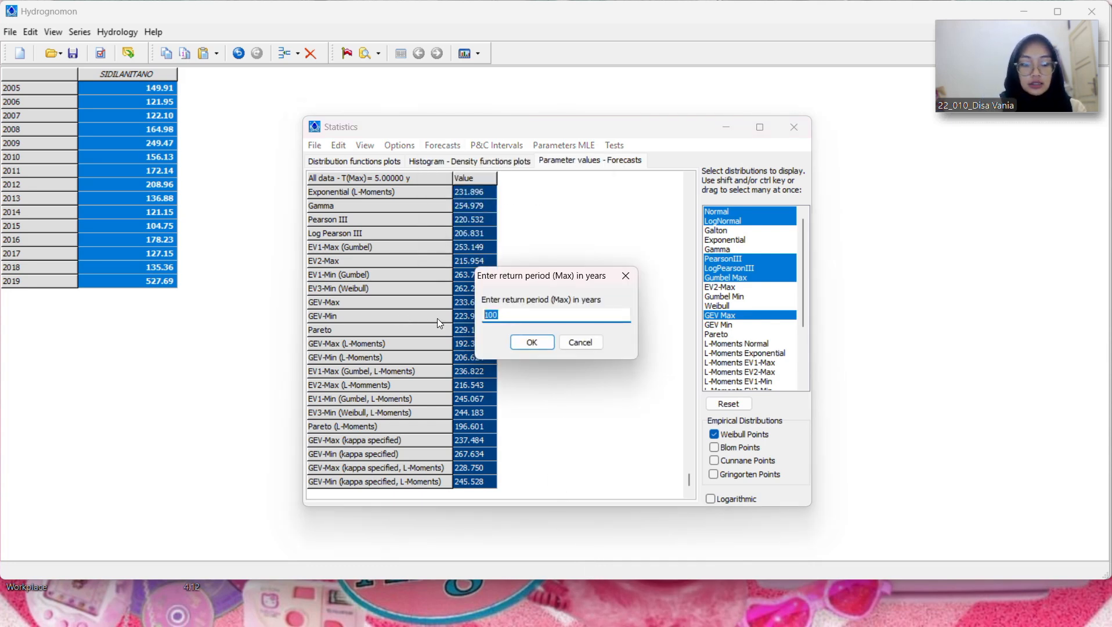
type("10")
left_click(541, 347)
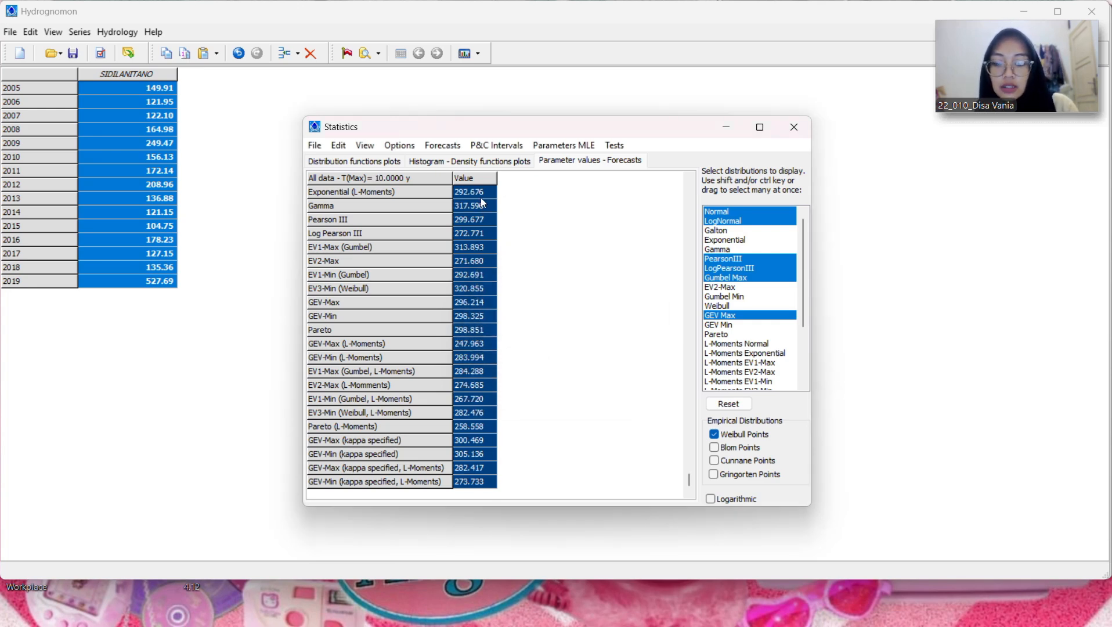
Step: Copy the entire 10-year forecast grid into the Excel workbook at R4 and widen column R
left_click(339, 146)
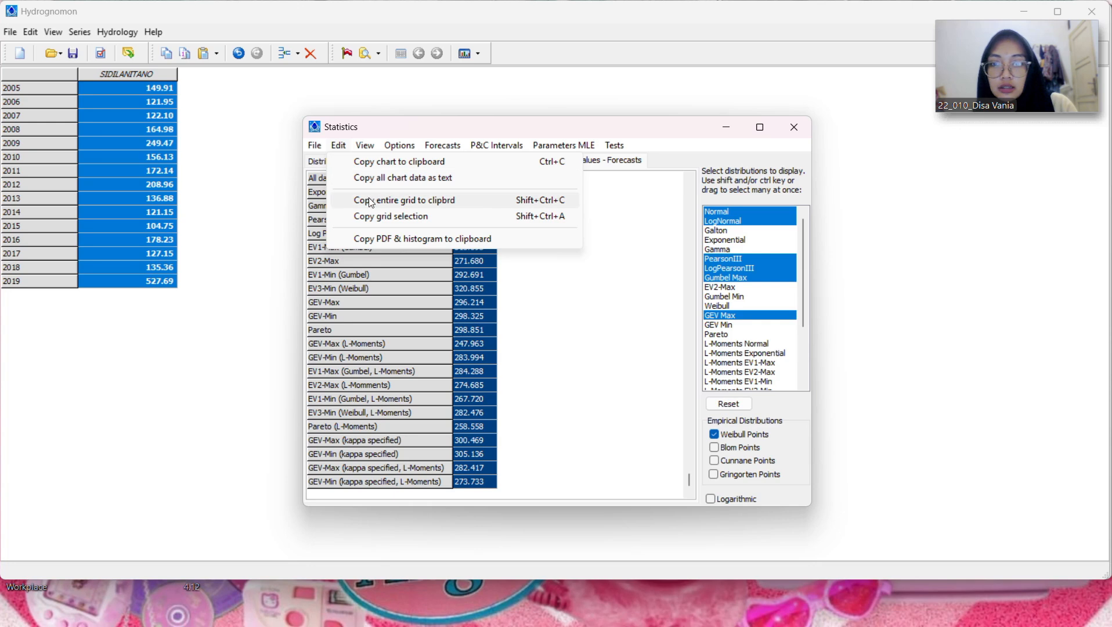
left_click(372, 202)
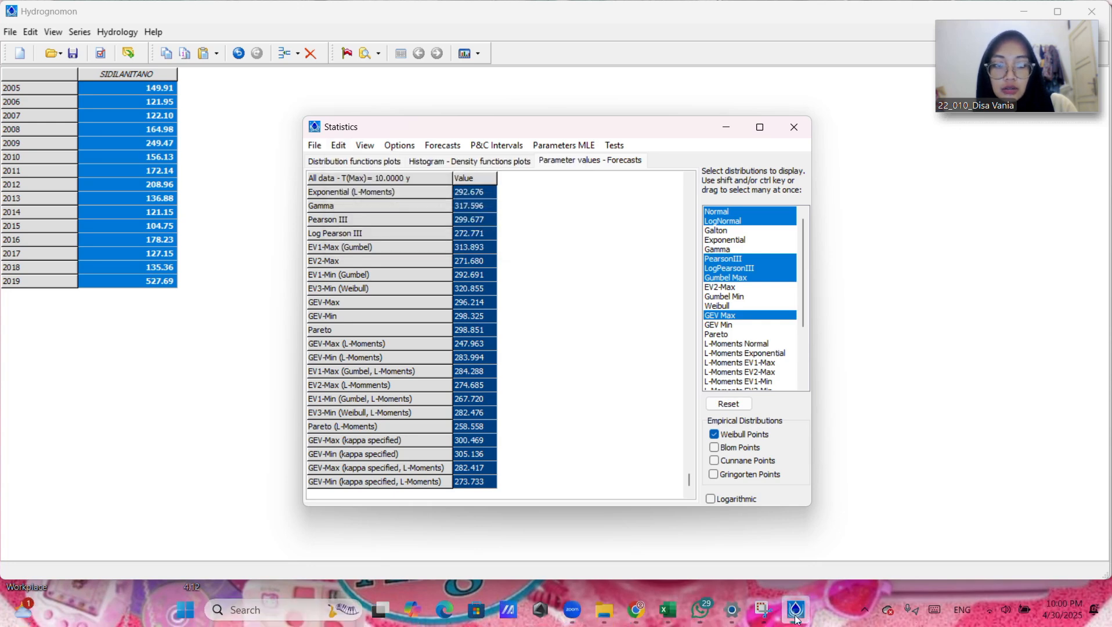
left_click(680, 619)
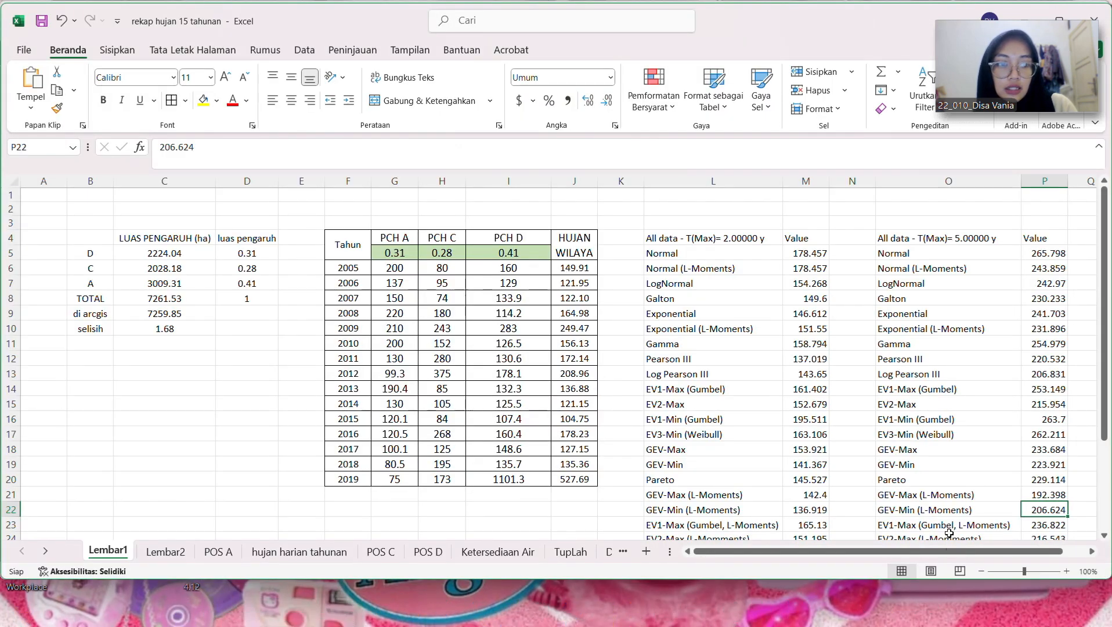
left_click_drag(959, 550, 979, 549)
left_click(1083, 237)
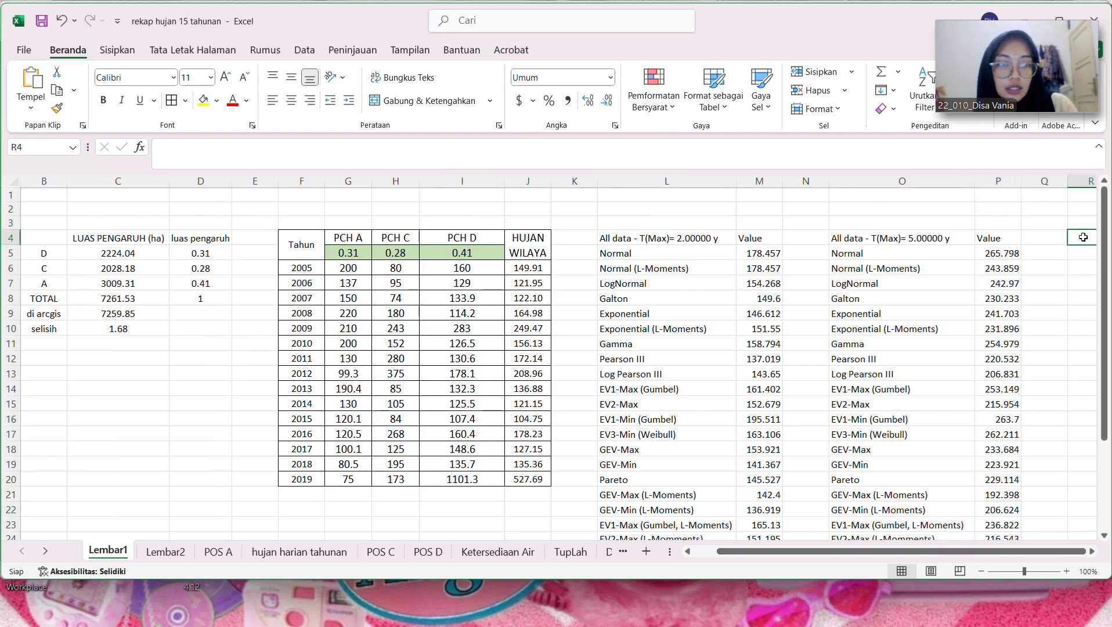
key("ctrl+v")
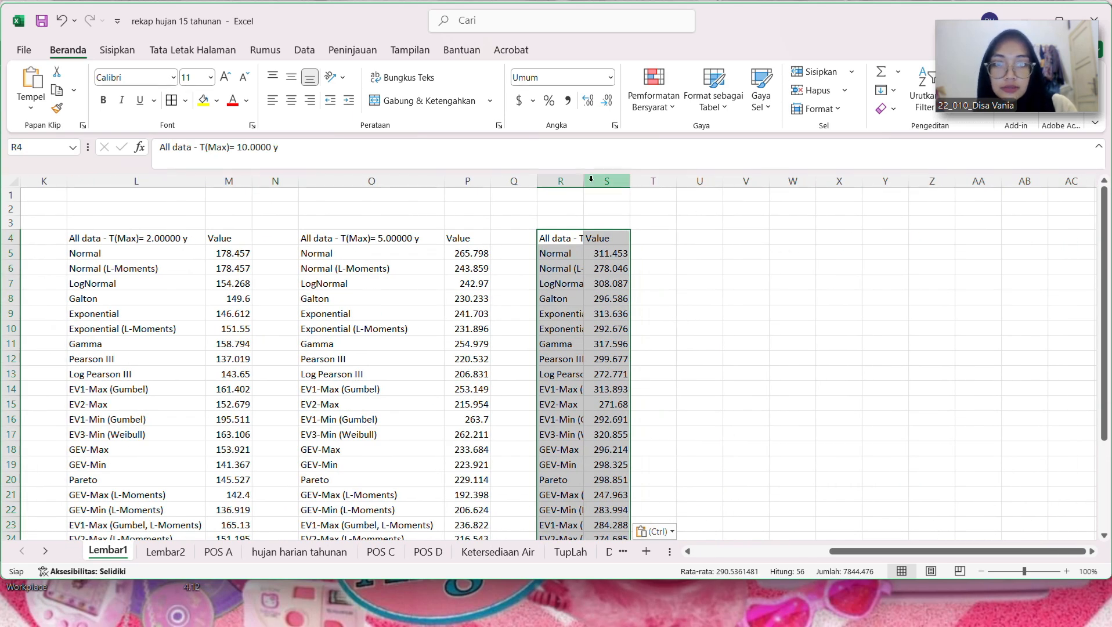
left_click_drag(588, 182, 666, 185)
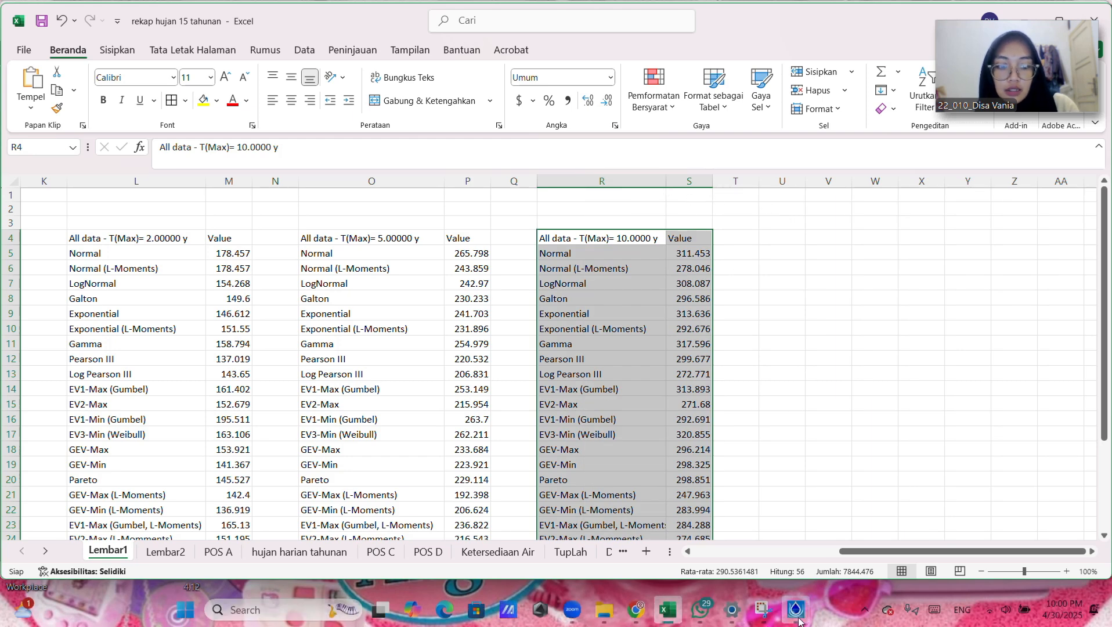
Step: Switch back to Hydrognomon and forecast the rainfall values for a maximum return period of 25 years
left_click(795, 608)
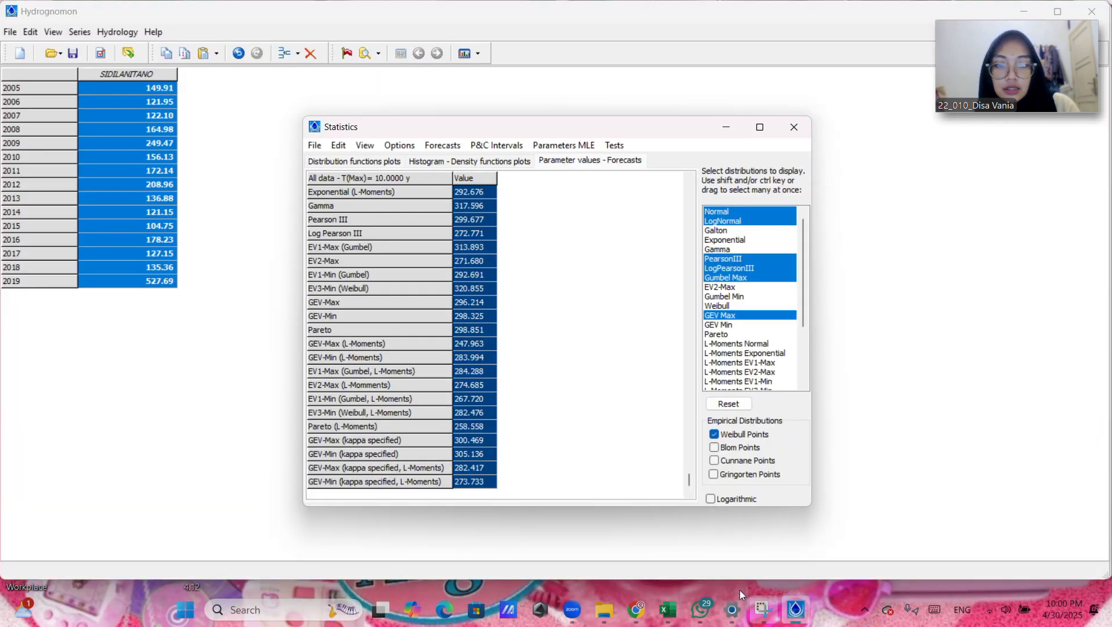
left_click(450, 151)
left_click(491, 195)
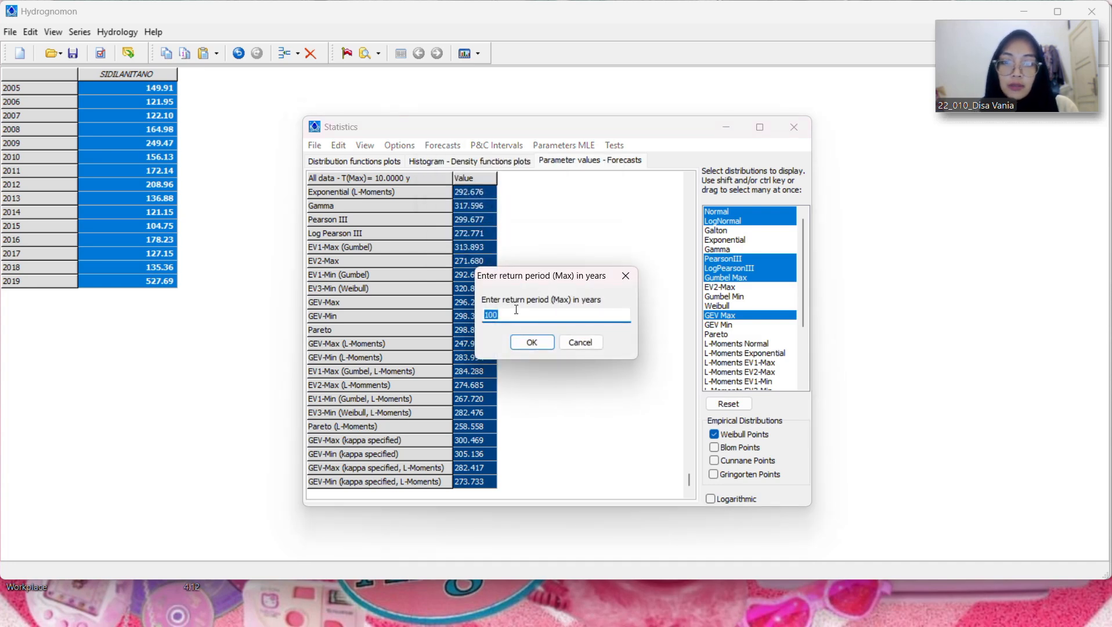
type("25")
key("Return")
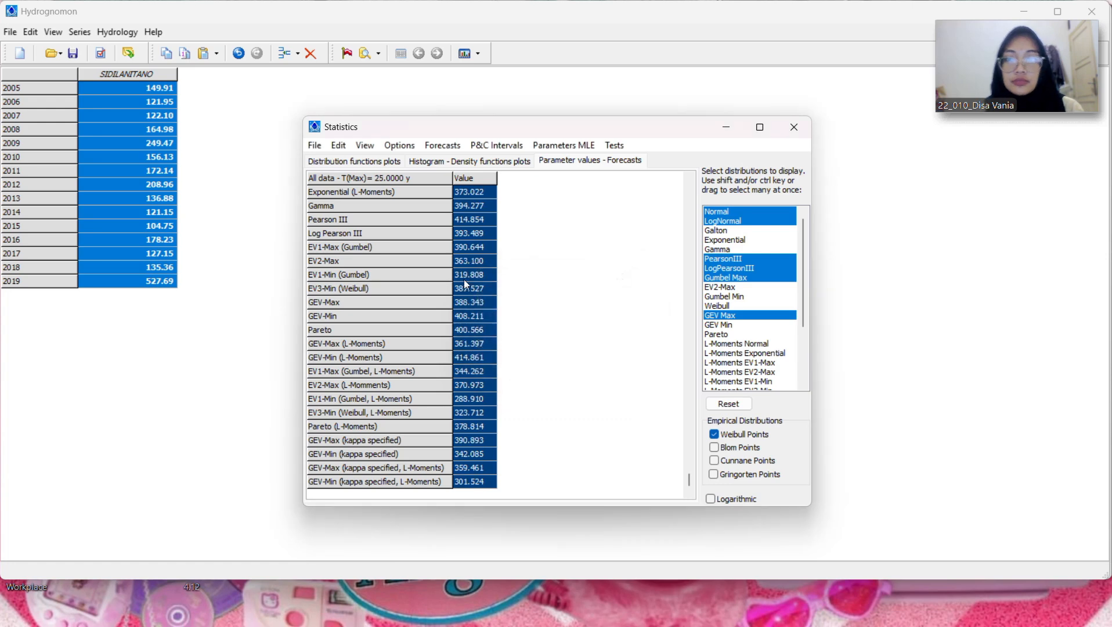
Step: Copy the entire 25-year forecast grid into the Excel workbook at U4 and widen column U to fit the distribution names
left_click(340, 147)
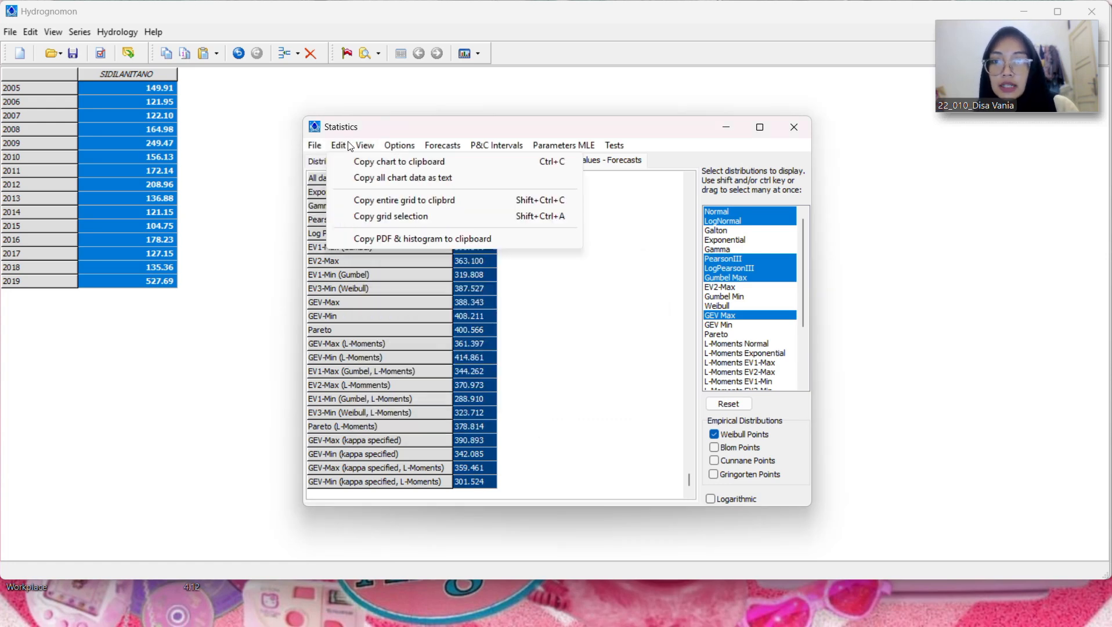
left_click(364, 203)
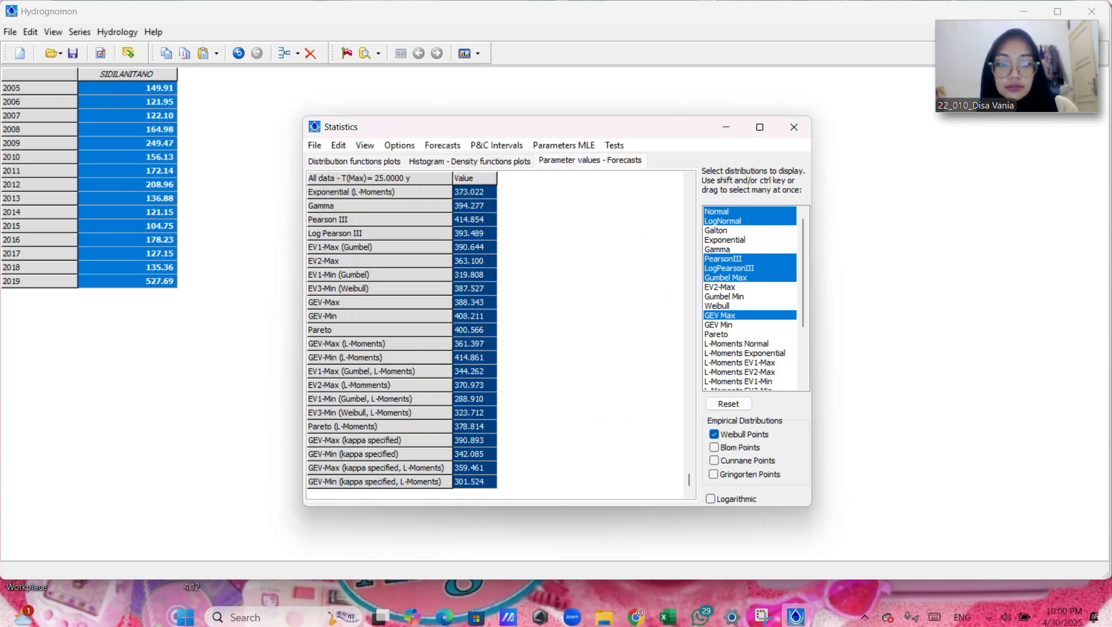
left_click(678, 606)
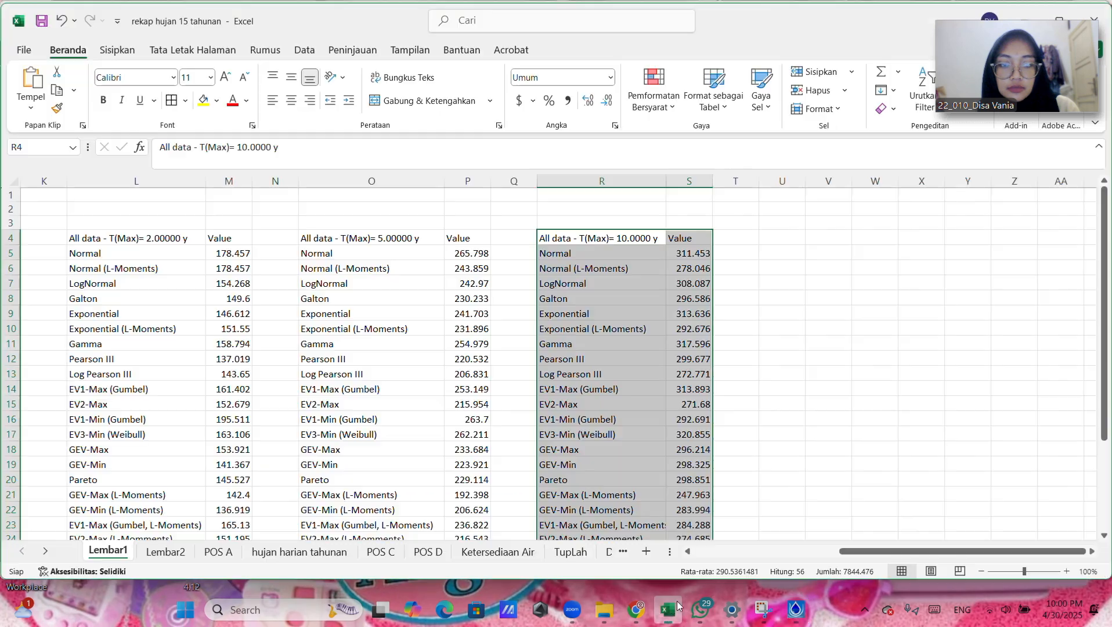
left_click(768, 239)
key("ctrl+v")
left_click_drag(805, 181, 908, 186)
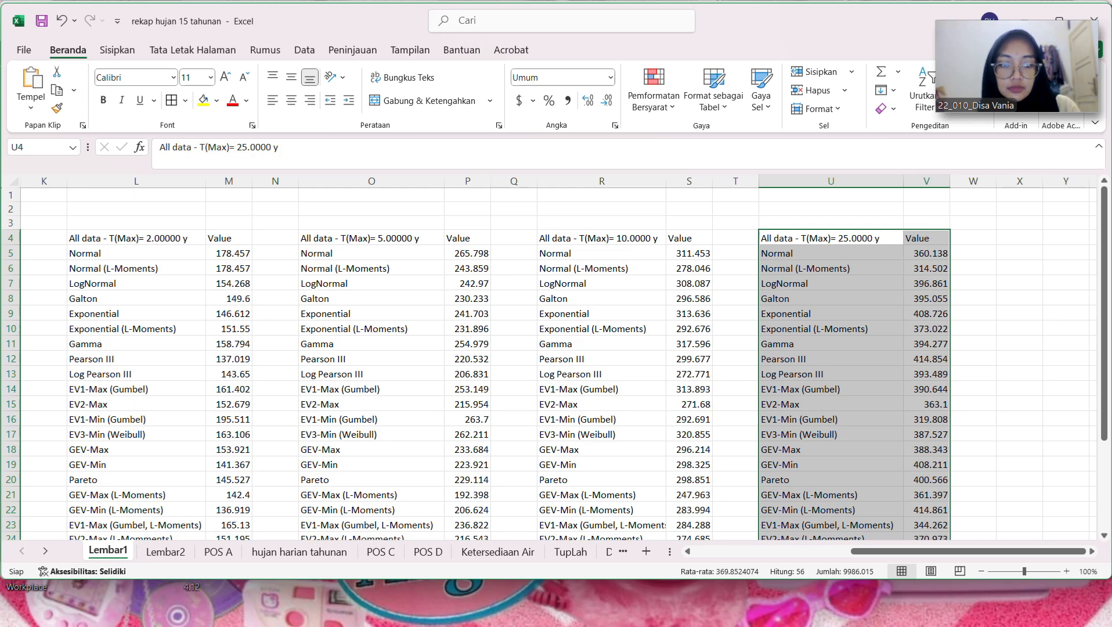
Step: Go back to Hydrognomon and forecast the rainfall values for a maximum return period of 50 years
left_click(795, 610)
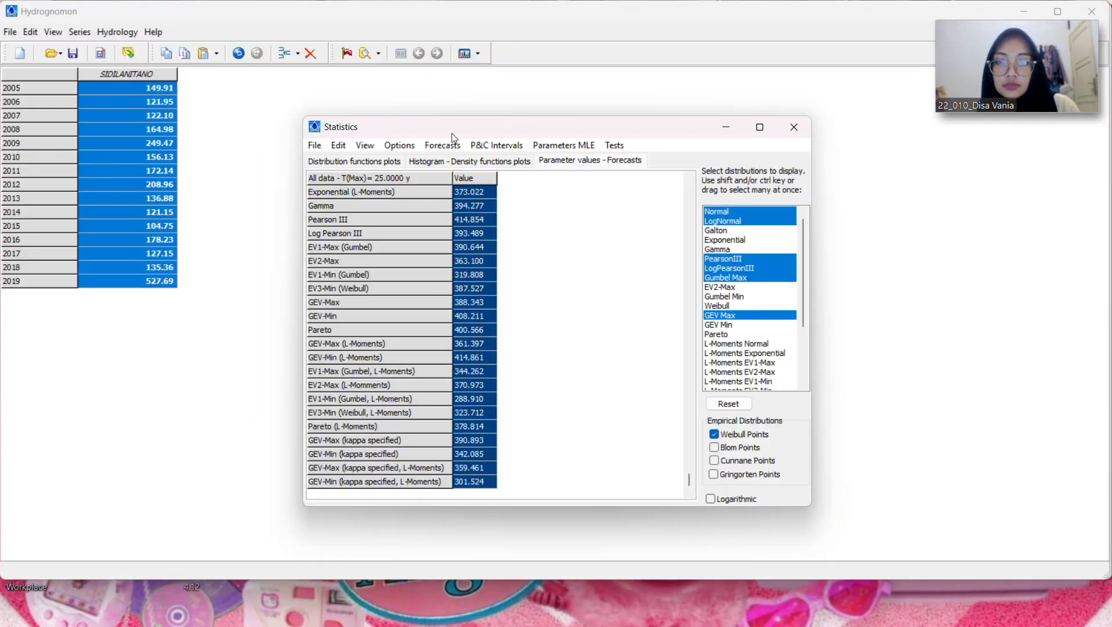
left_click(442, 145)
left_click(497, 193)
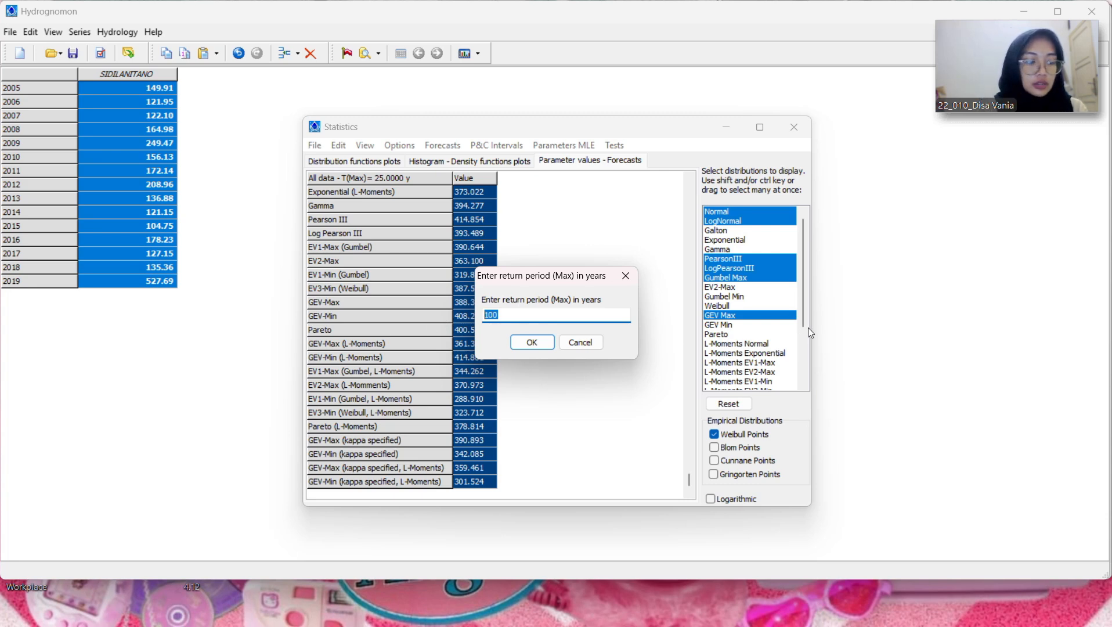
type("50")
left_click(530, 343)
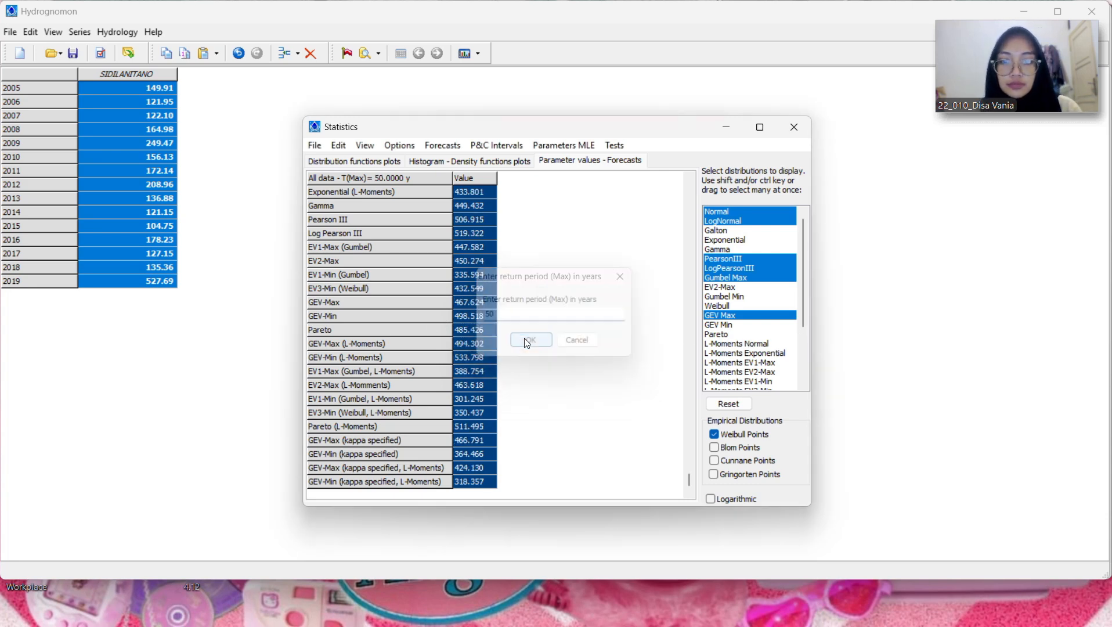
Step: Copy the entire 50-year forecast grid into the Excel workbook at X4 and widen column X to fit the distribution names
left_click(341, 147)
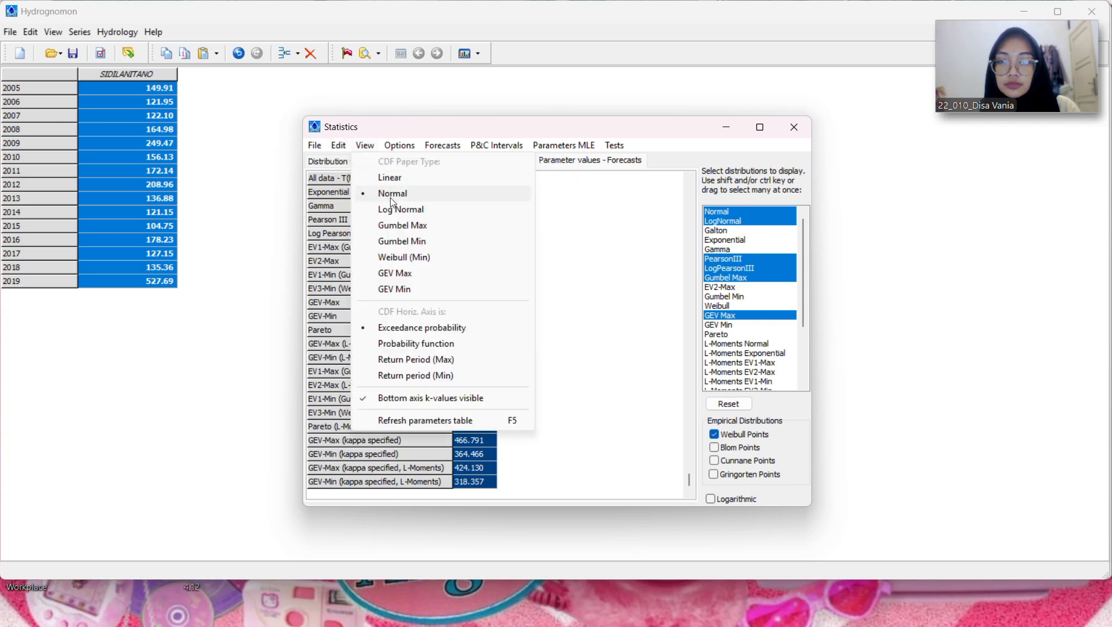
left_click(350, 204)
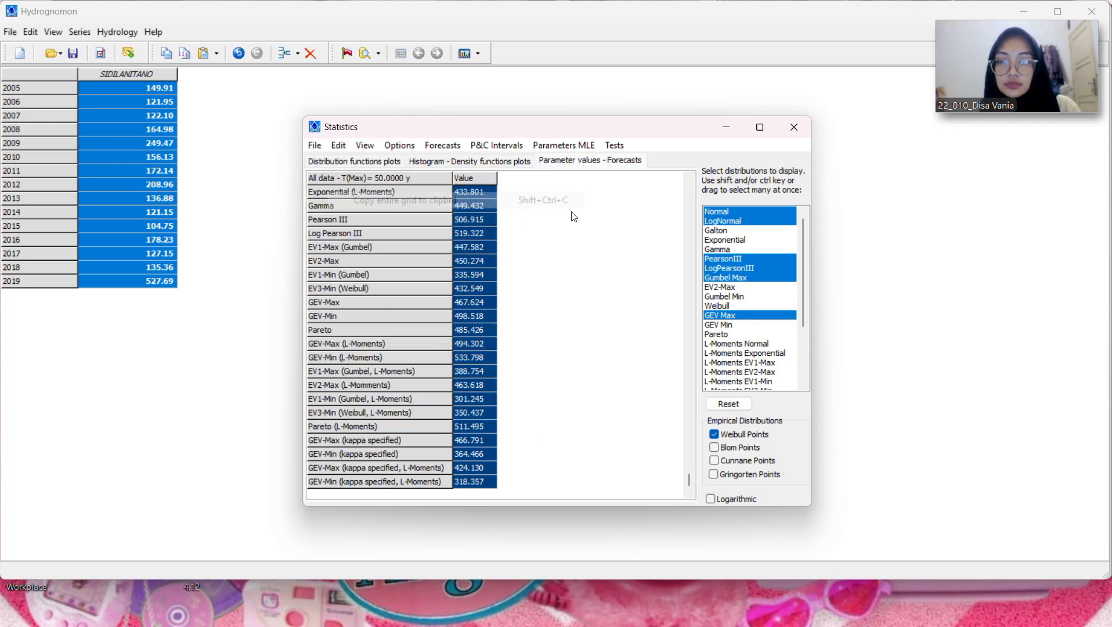
left_click(666, 612)
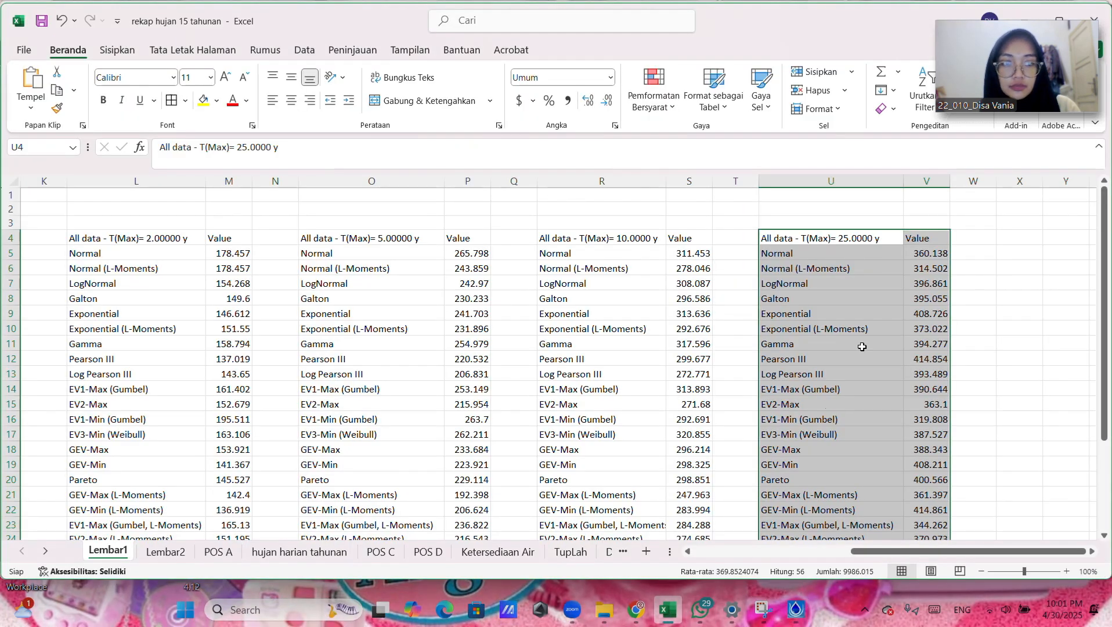
left_click(1000, 239)
key("ctrl+v")
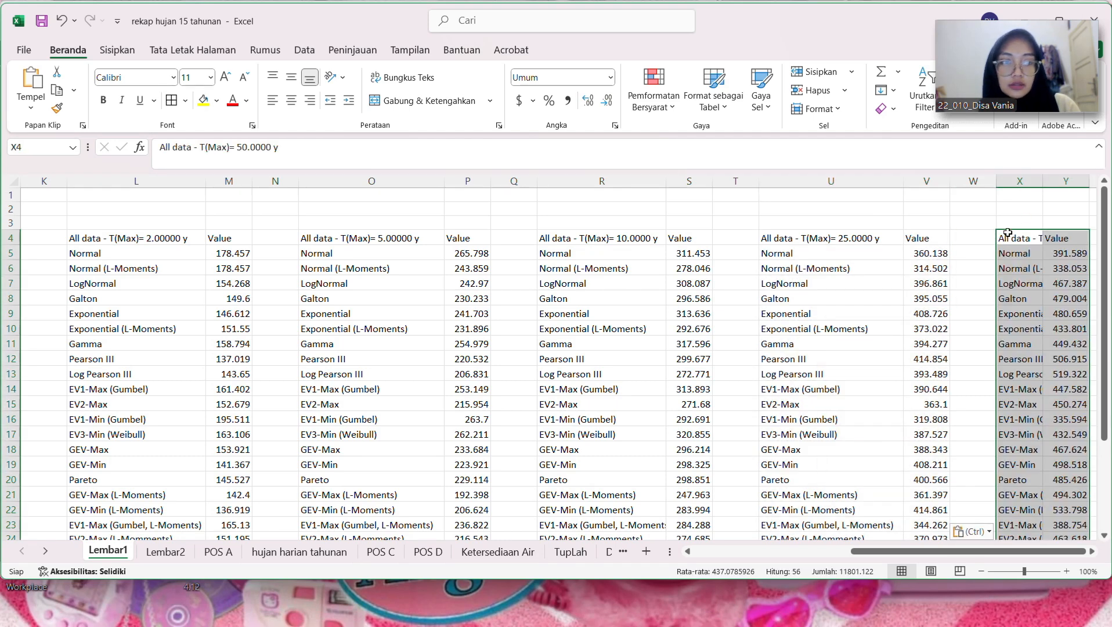
left_click_drag(1043, 182, 1092, 172)
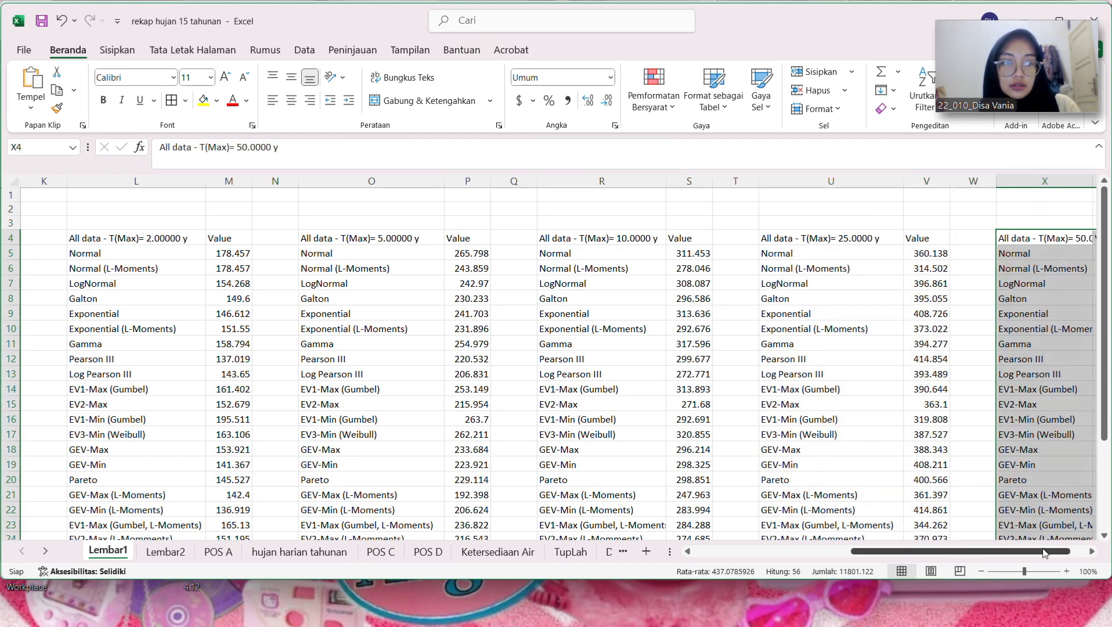
scroll(1079, 230, "right", 1)
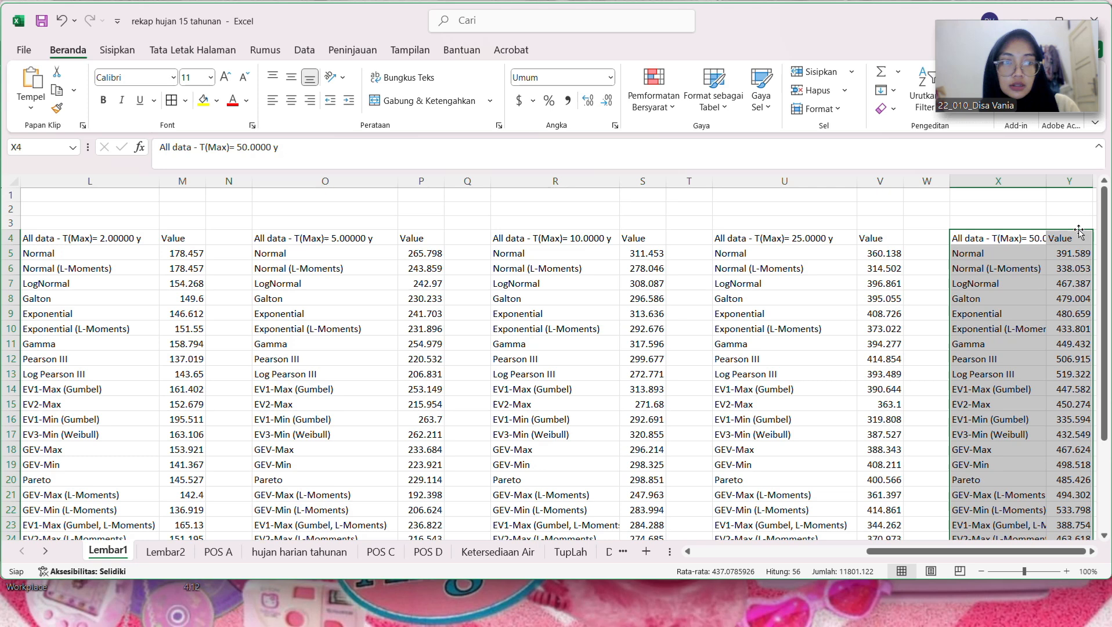
double_click(1046, 181)
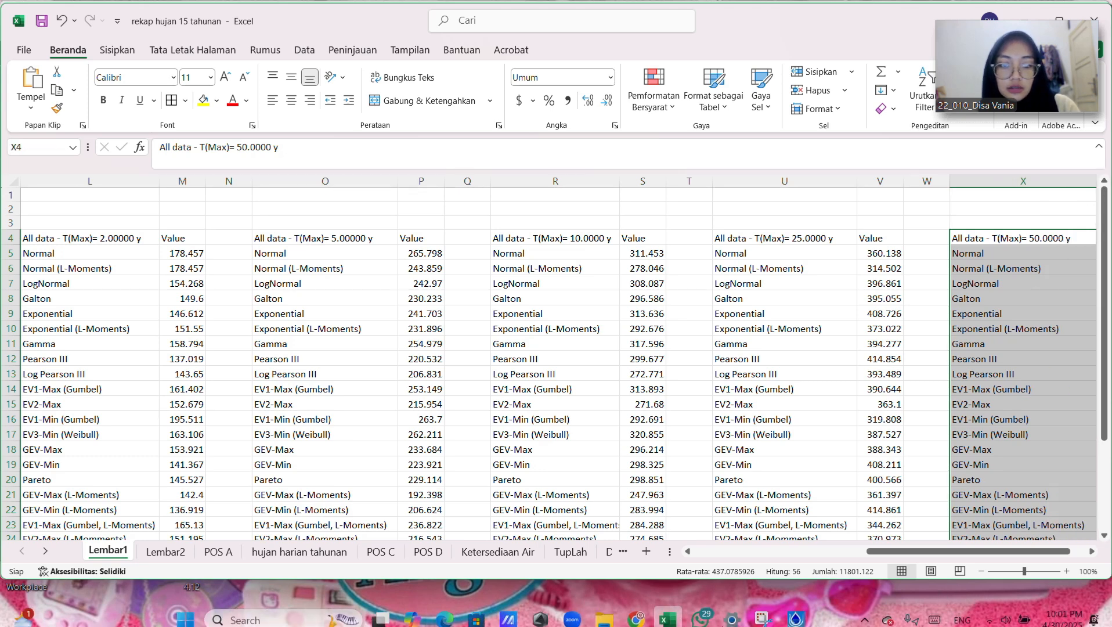
Step: Switch back to Hydrognomon and forecast the rainfall values for a maximum return period of 100 years
left_click(796, 609)
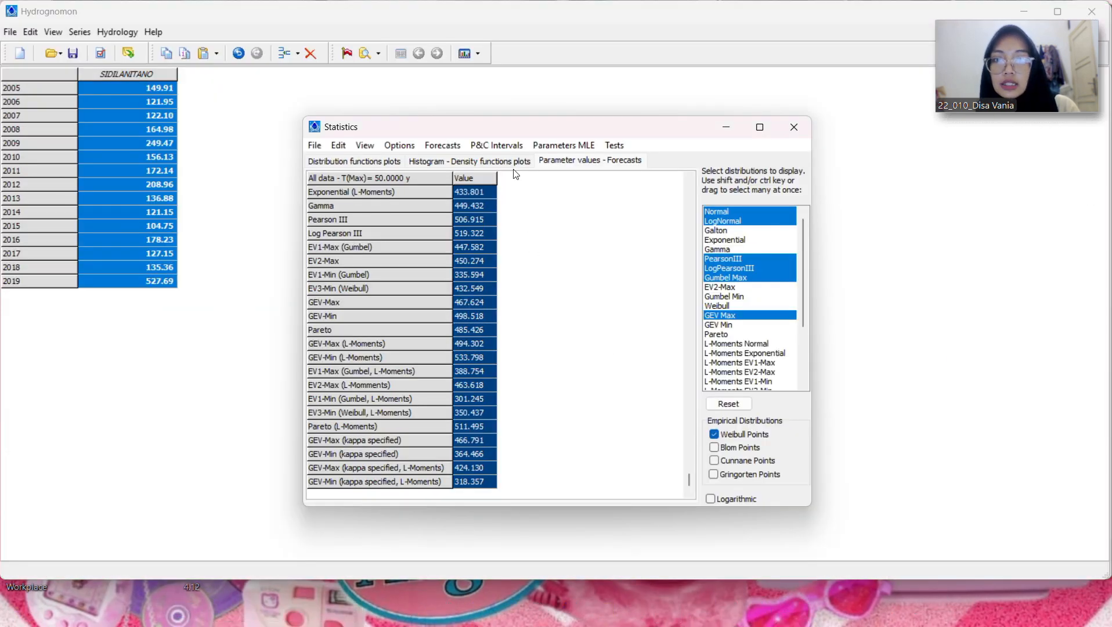
left_click(442, 145)
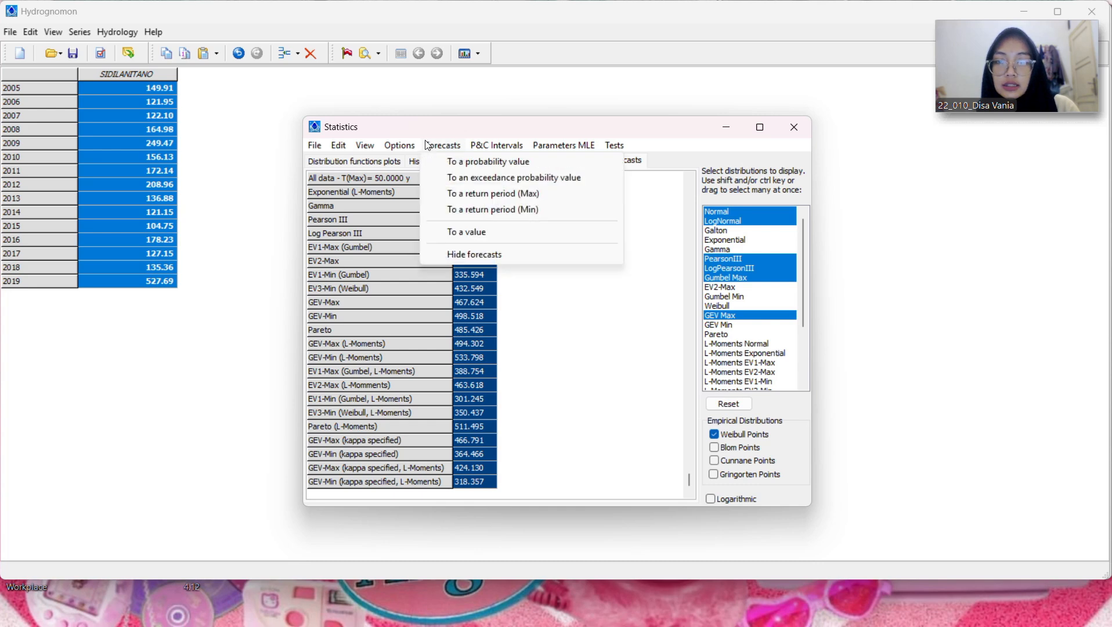
left_click(462, 196)
left_click(530, 344)
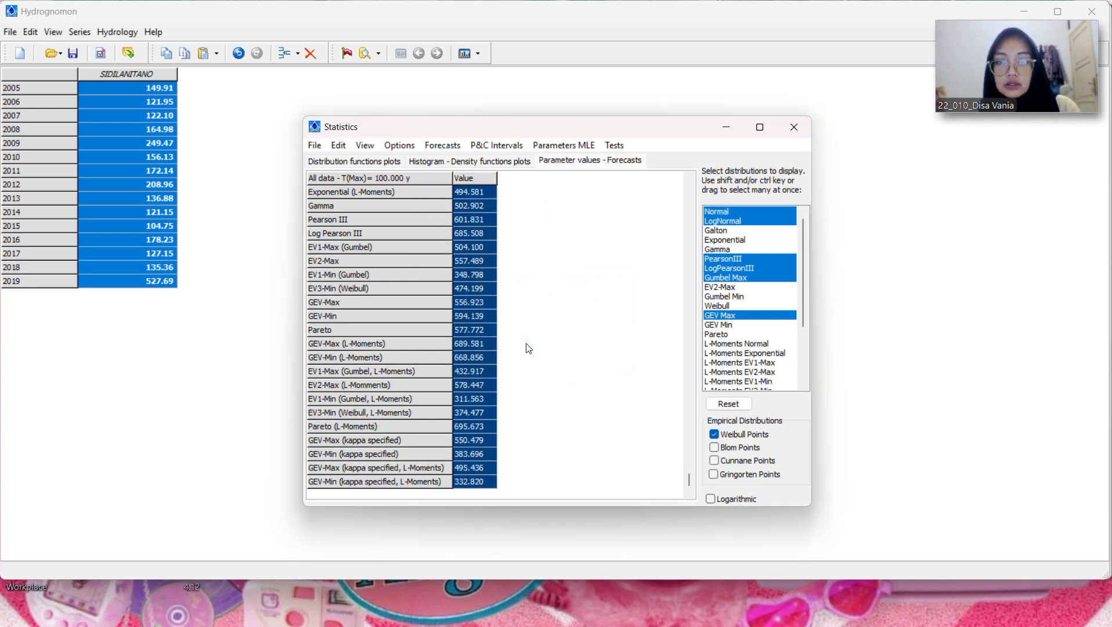
Step: Copy the entire 100-year forecast grid into the Excel workbook at AA4 and widen column AA to fit its text
left_click(353, 145)
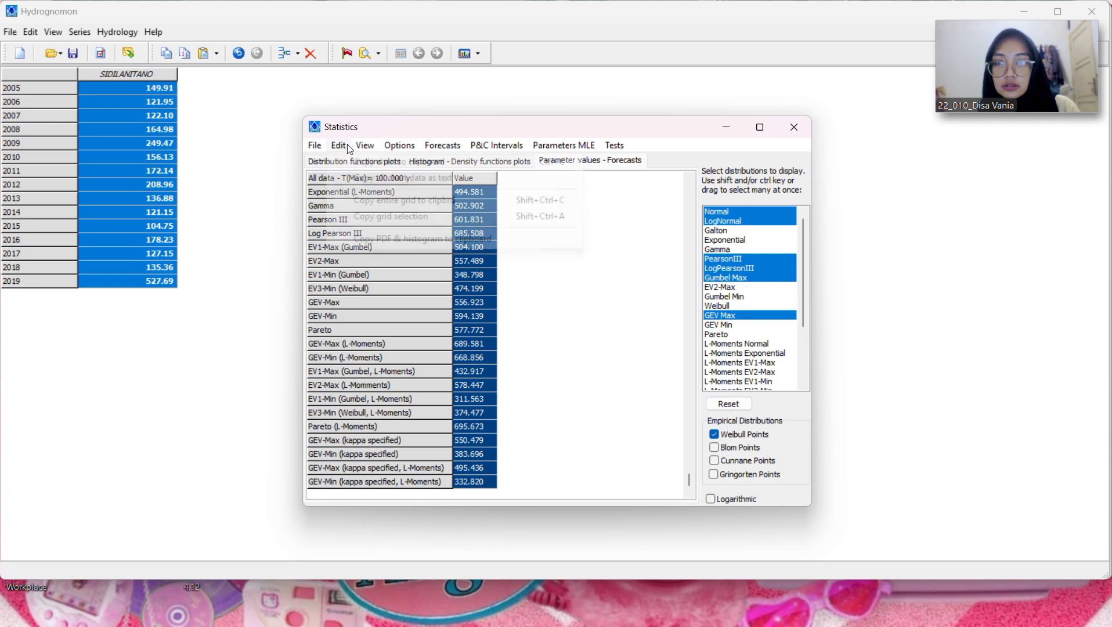
left_click(360, 199)
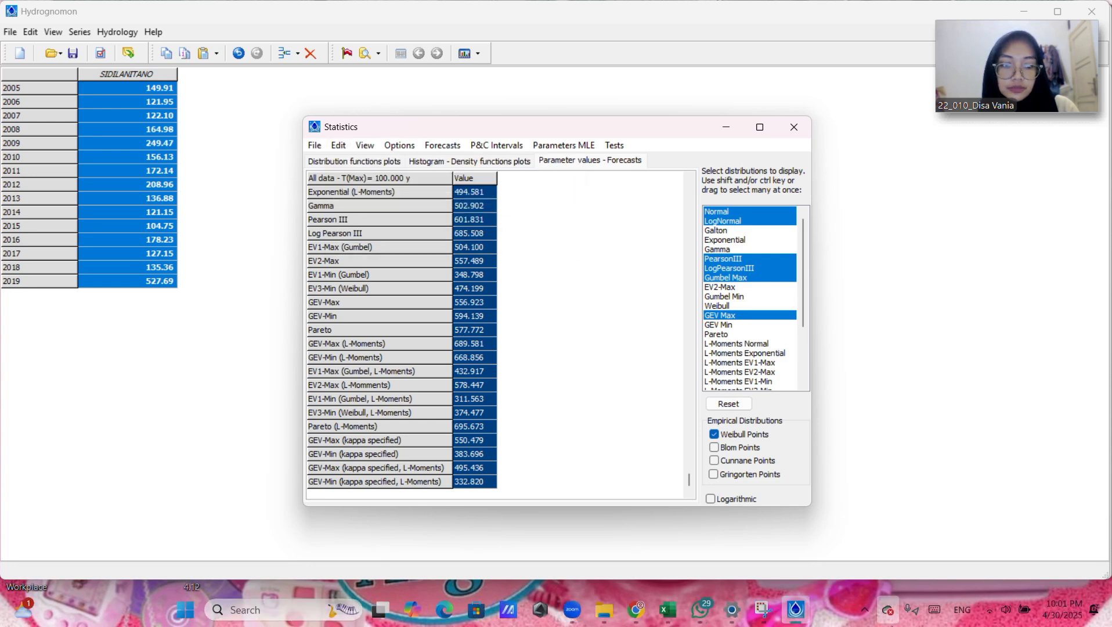
mouse_move(712, 608)
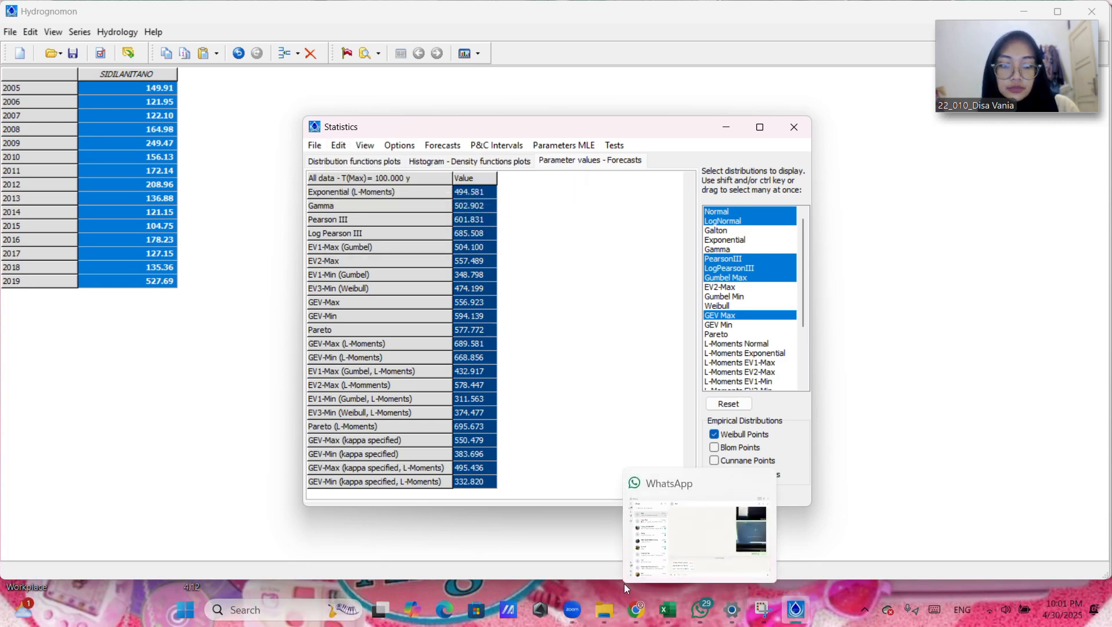
left_click(667, 609)
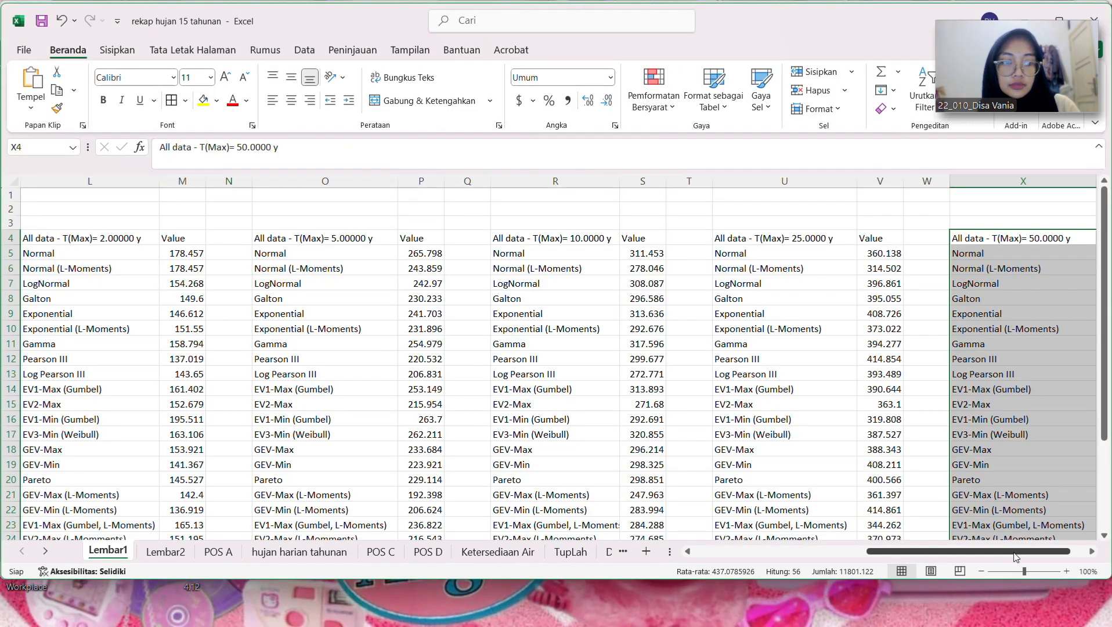
scroll(987, 551, "right", 1)
left_click(1089, 243)
key("ctrl+v")
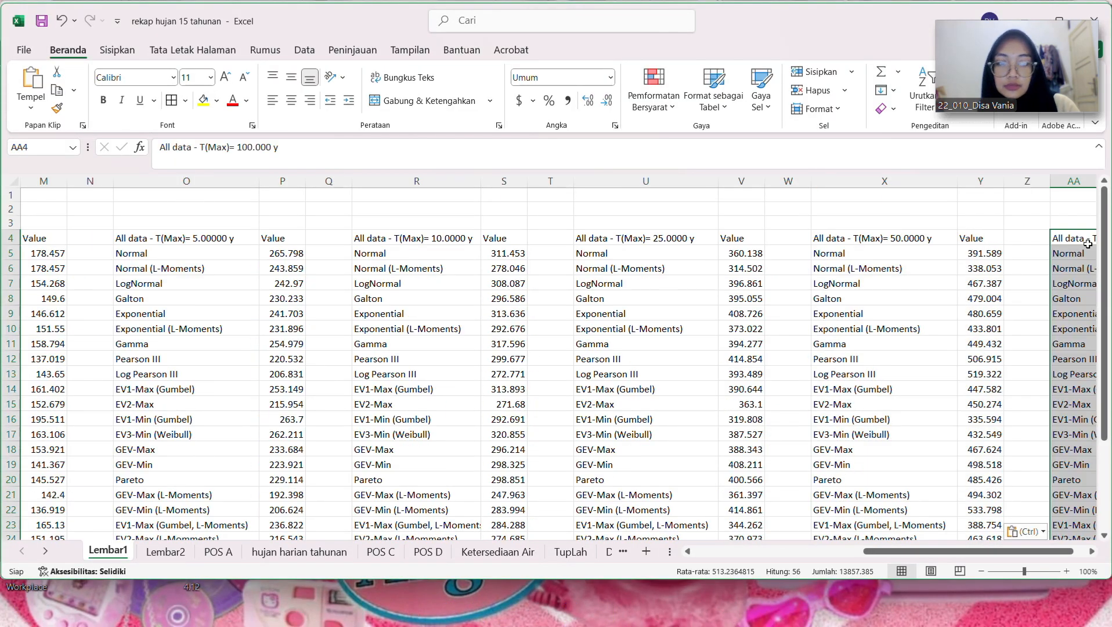
scroll(1103, 395, "right", 1)
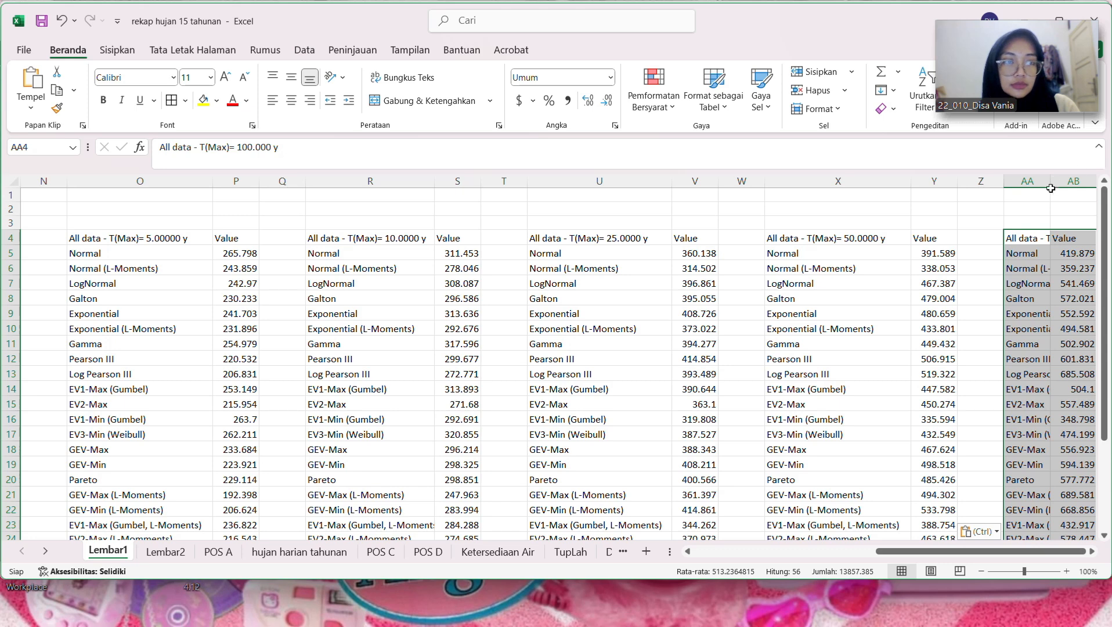
left_click_drag(1051, 195, 1100, 196)
scroll(1032, 549, "right", 1)
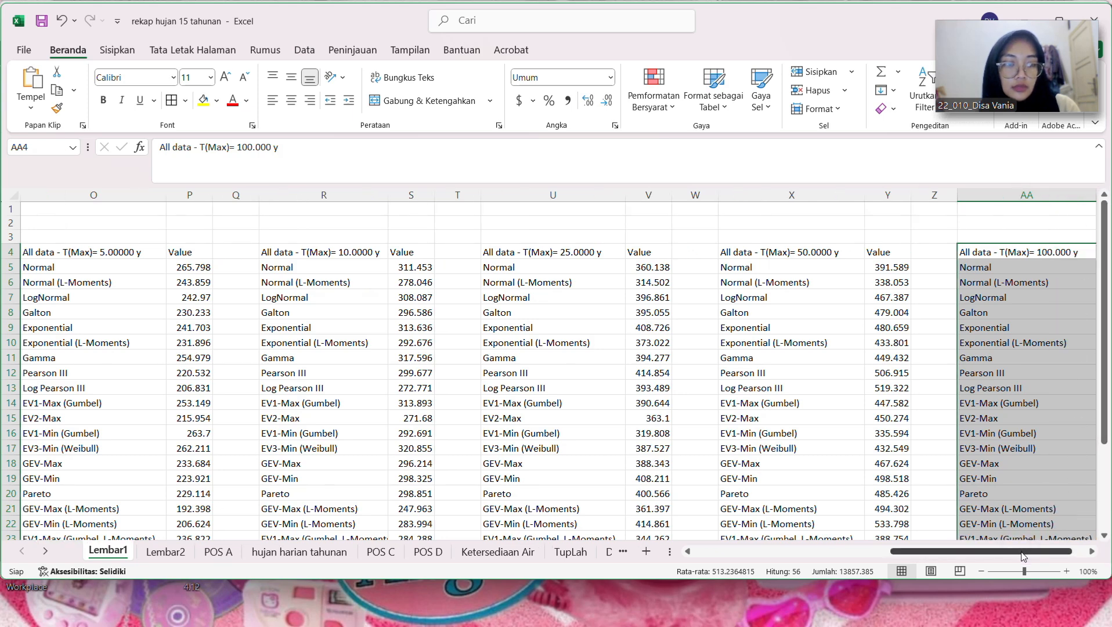
mouse_move(1024, 556)
left_mouse_down()
mouse_move(888, 546)
mouse_move(1038, 573)
left_mouse_up()
left_click(1056, 448)
left_click_drag(968, 555, 1039, 563)
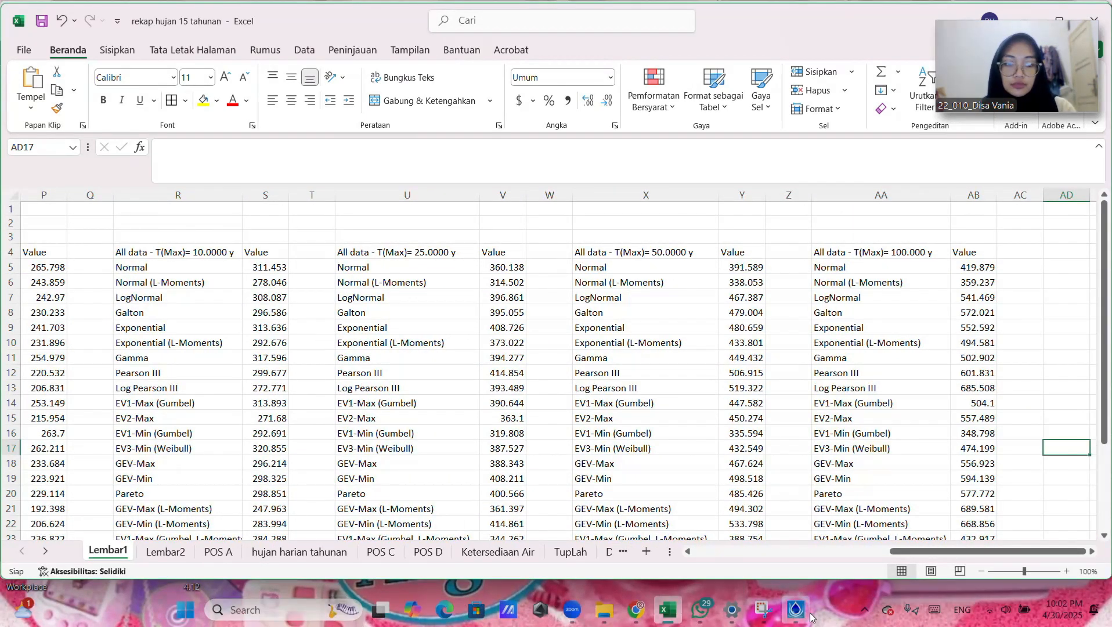
Step: Return to Hydrognomon and run the Kolmogorov-Smirnov test on all the distributions
left_click(800, 611)
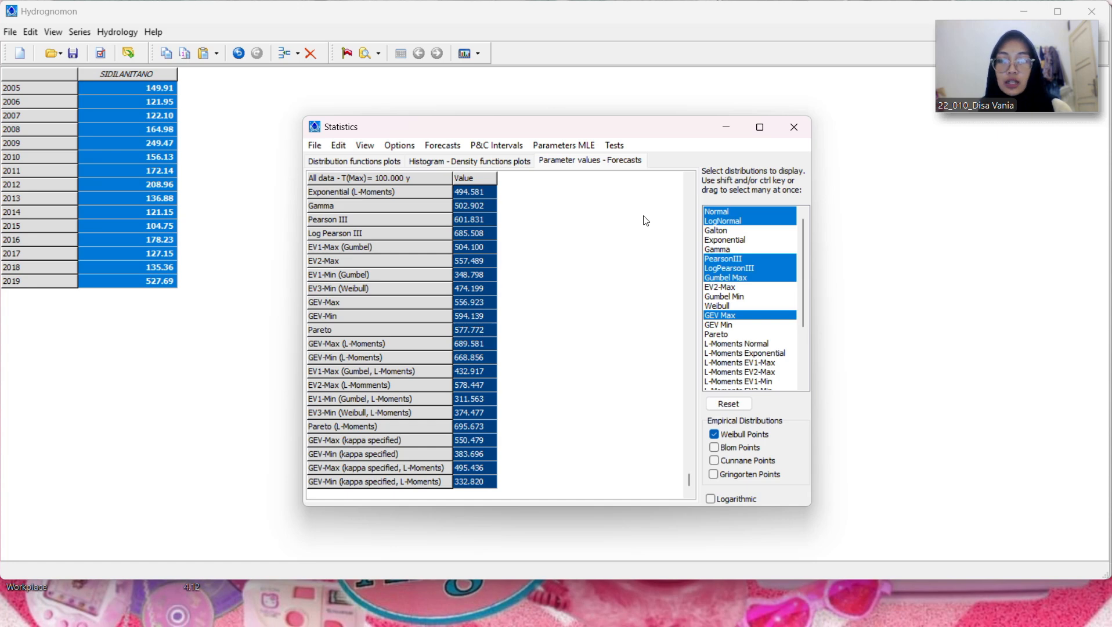
left_click(616, 145)
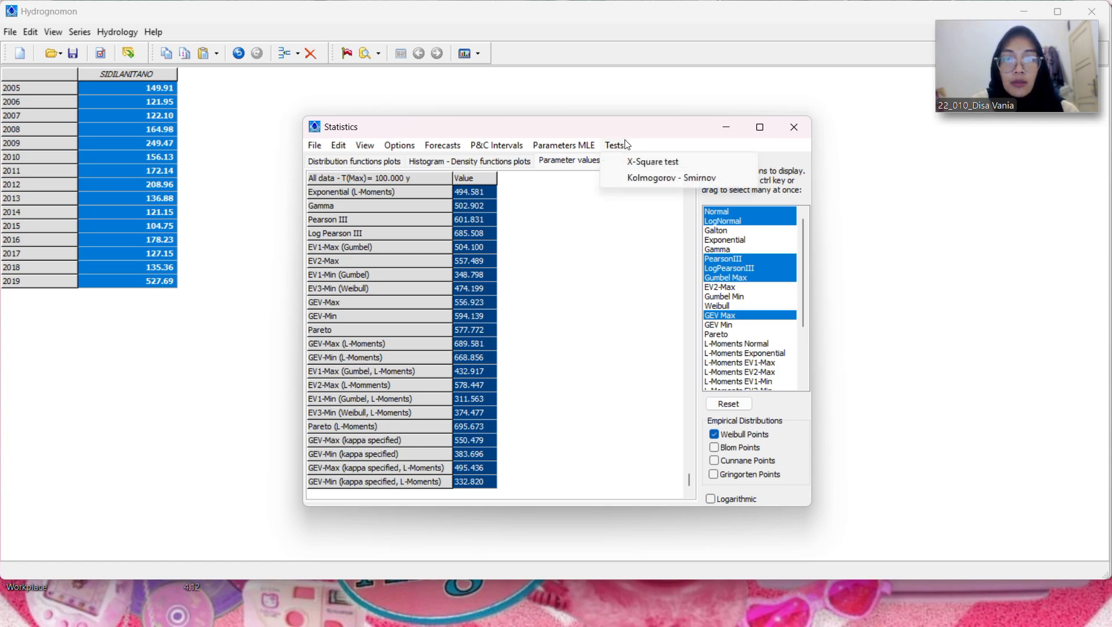
left_click(633, 179)
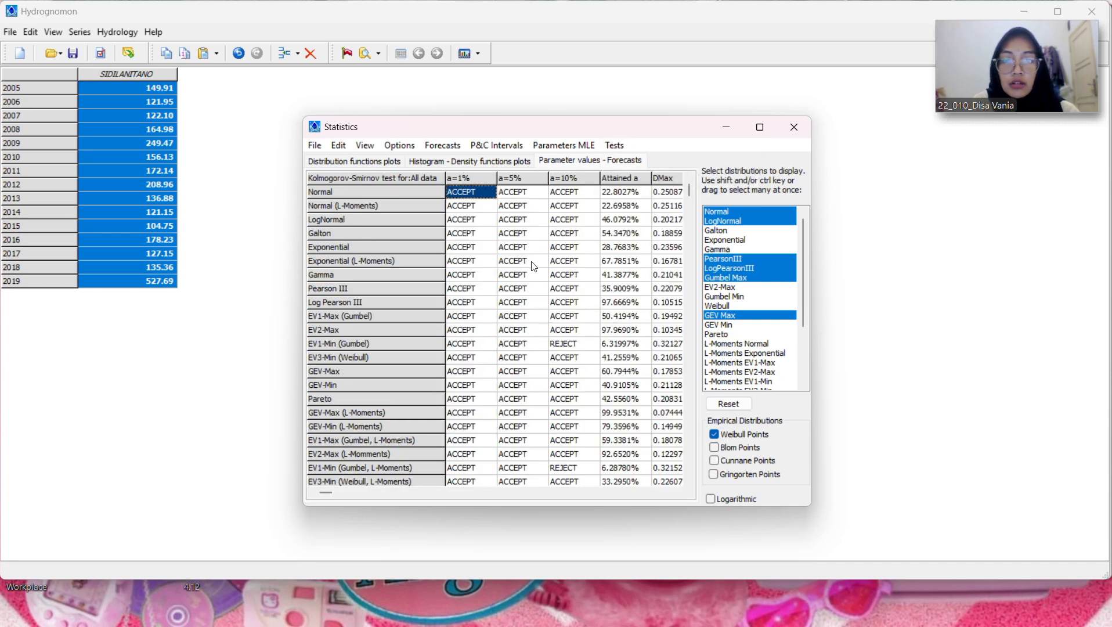